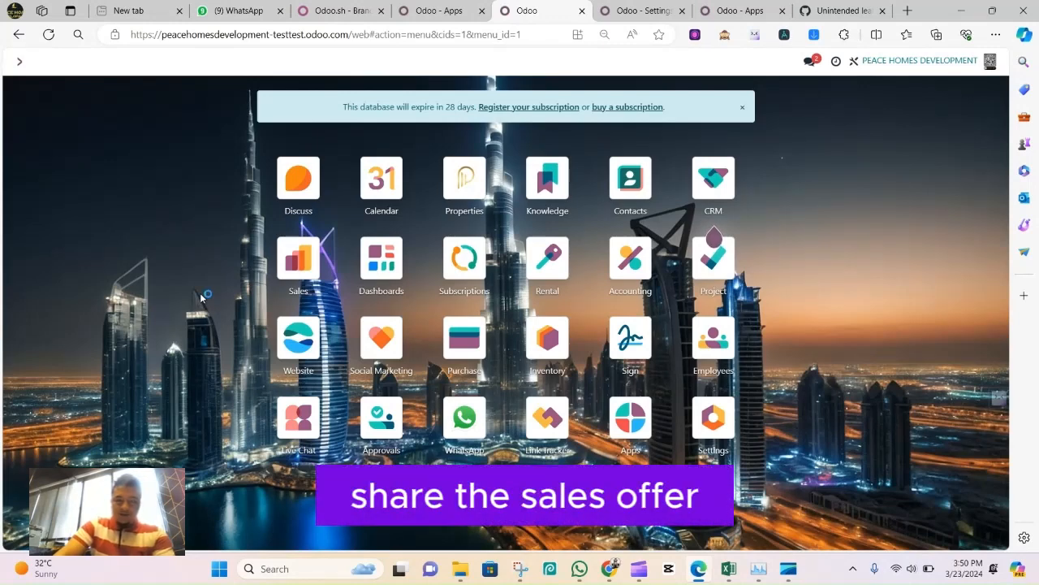
Start a new quotation in the Sales app and set its customer to Test User
left_click(296, 275)
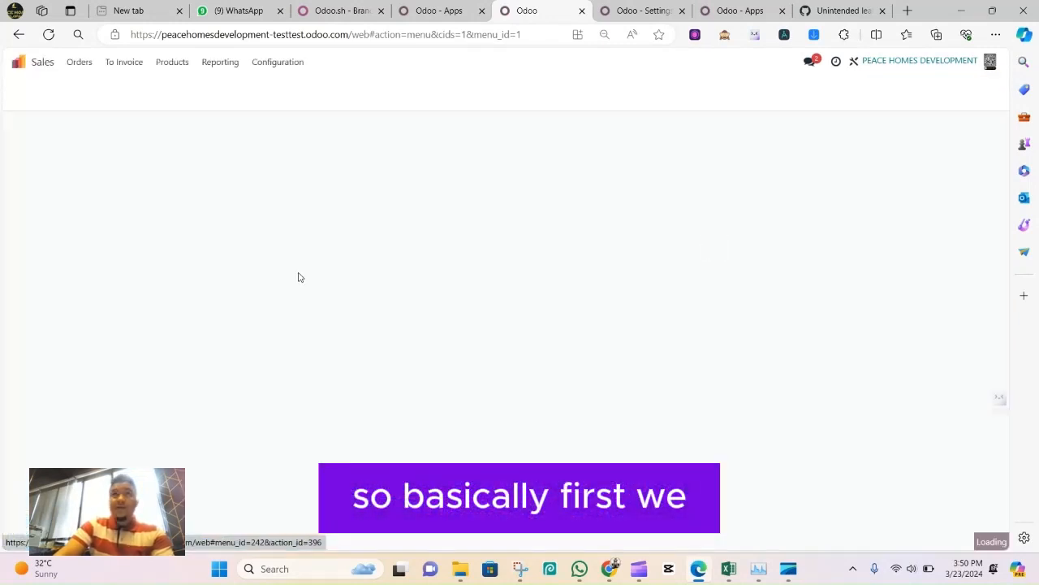
key("BackSpace")
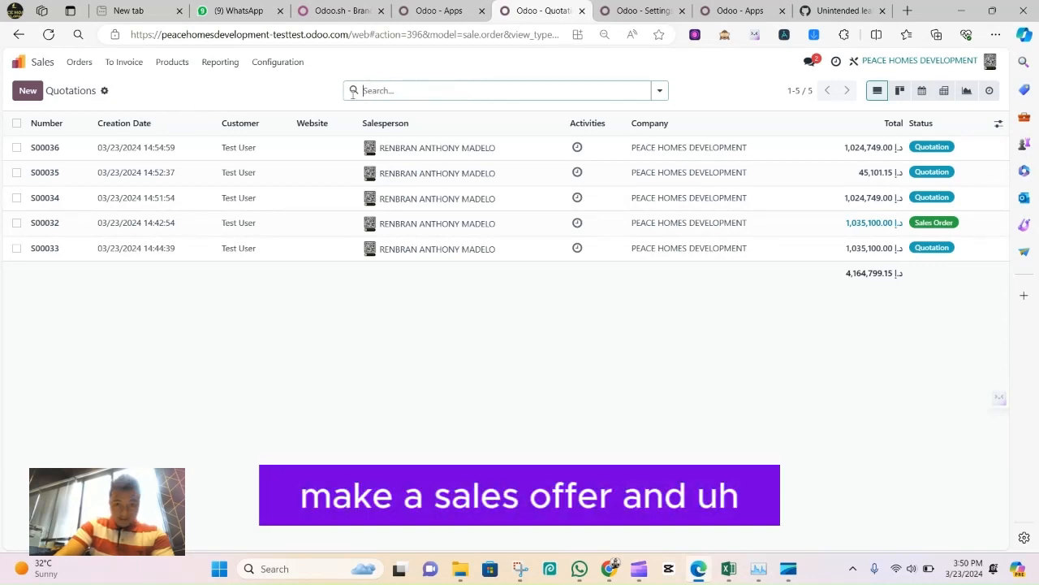
left_click(186, 147)
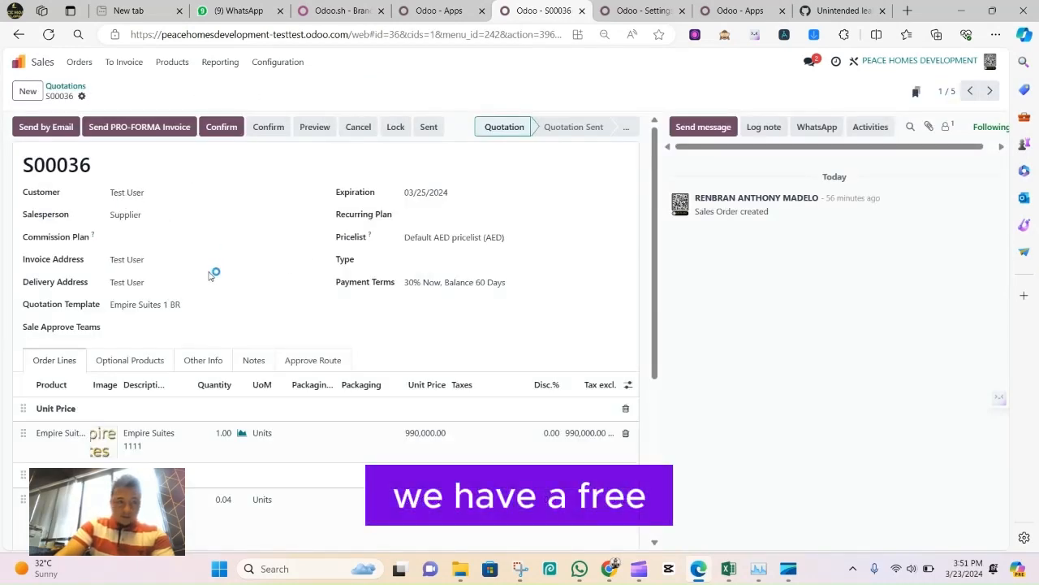
left_click(80, 89)
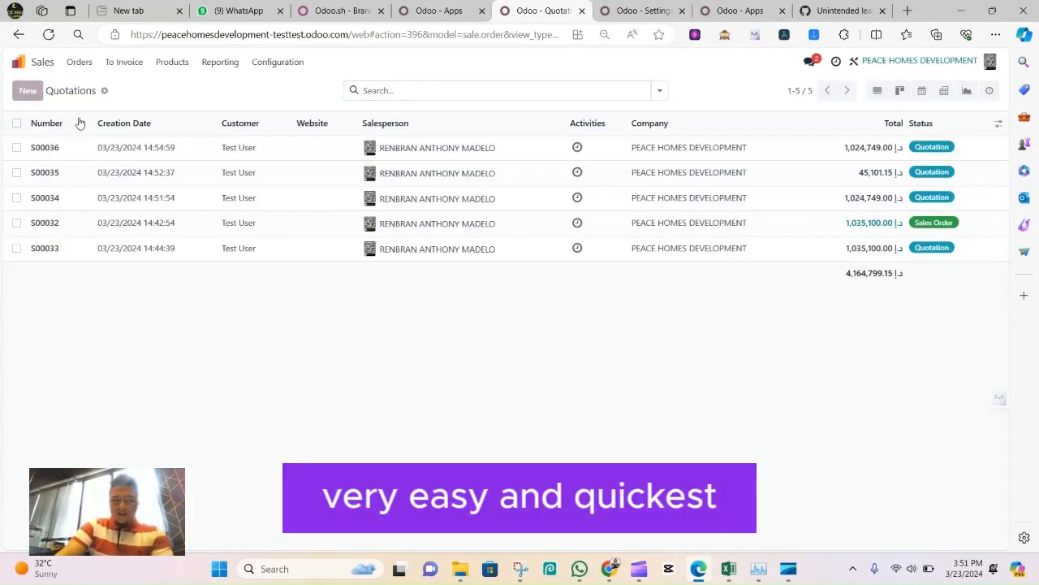
left_click(27, 91)
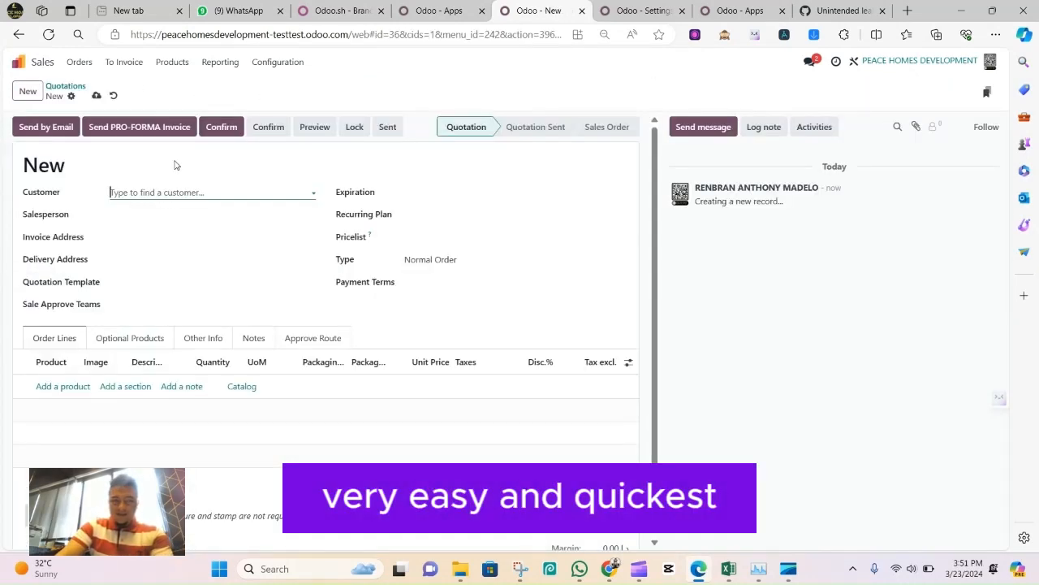
left_click(208, 191)
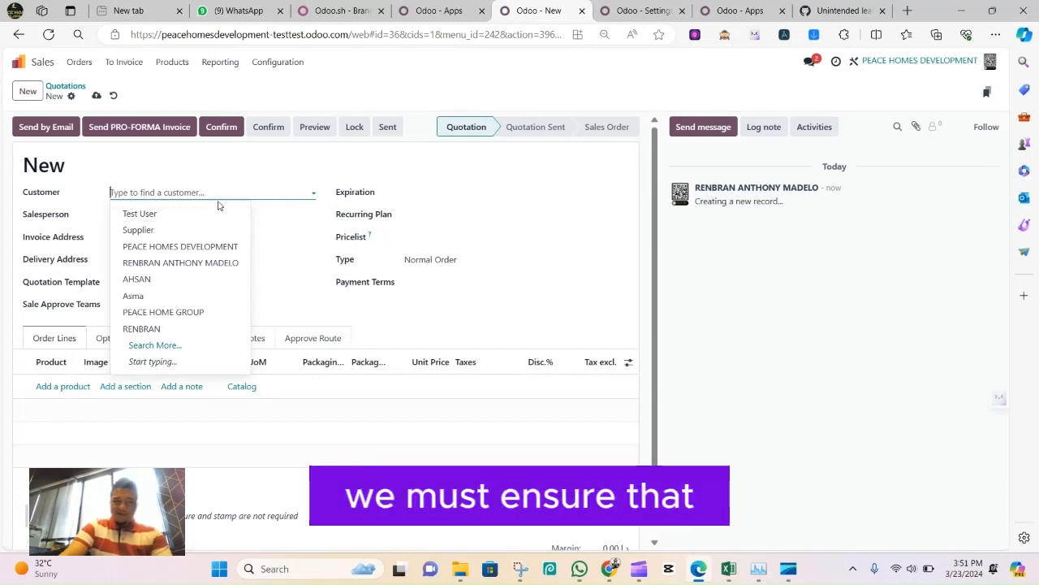
left_click(216, 213)
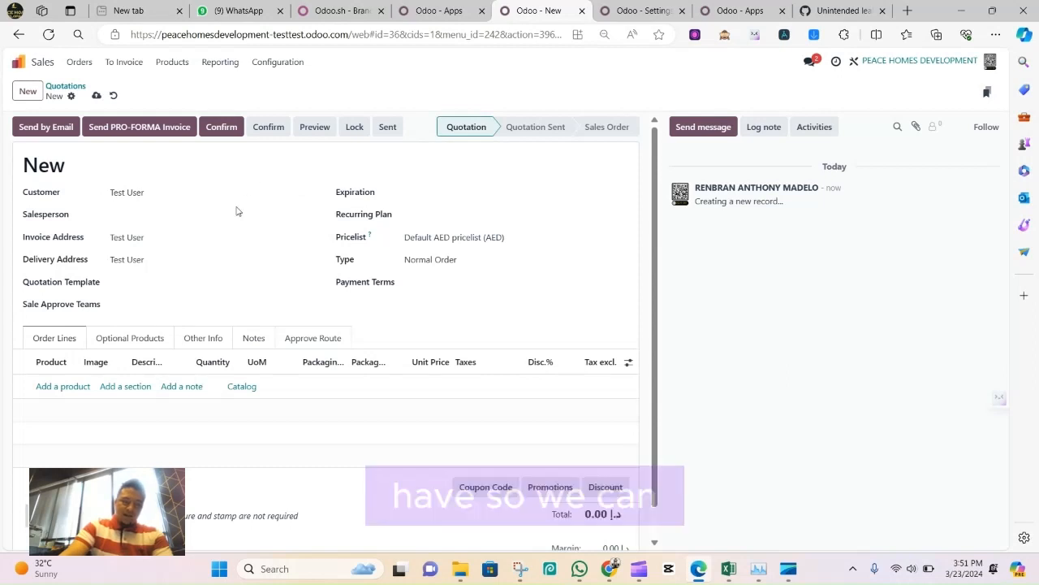
left_click(200, 213)
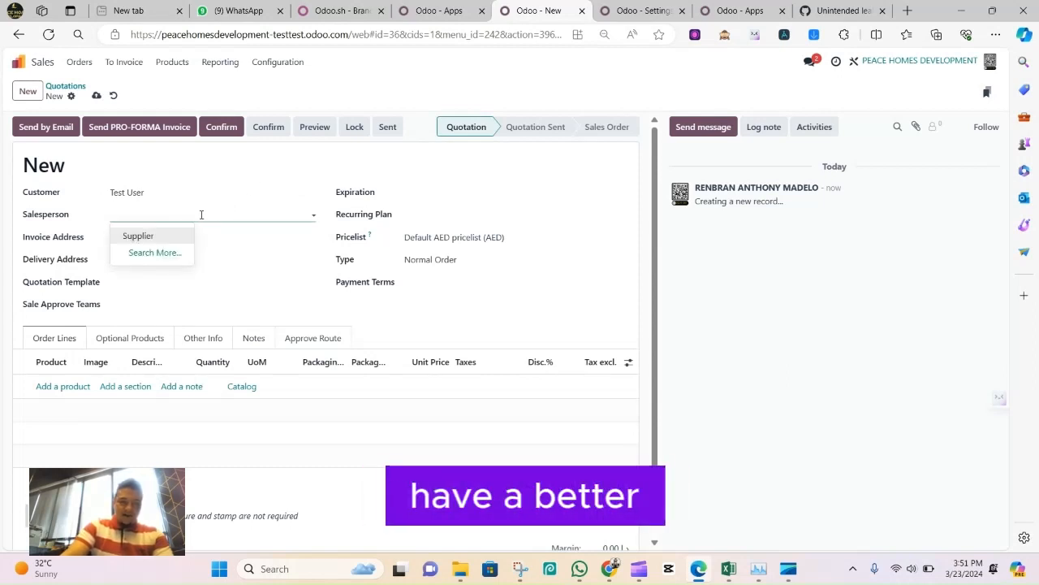
left_click(219, 282)
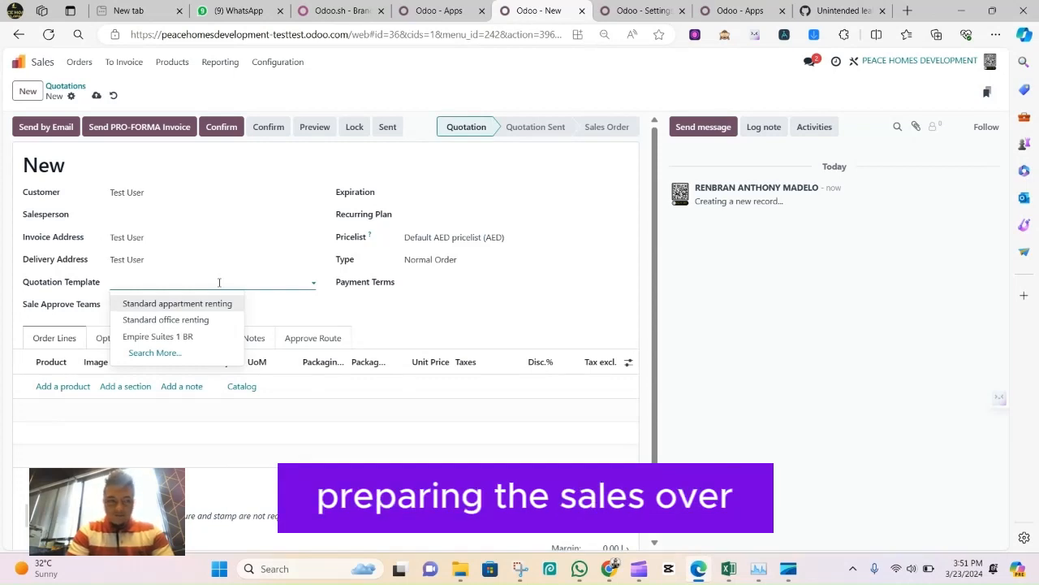
left_click(225, 190)
left_click(570, 327)
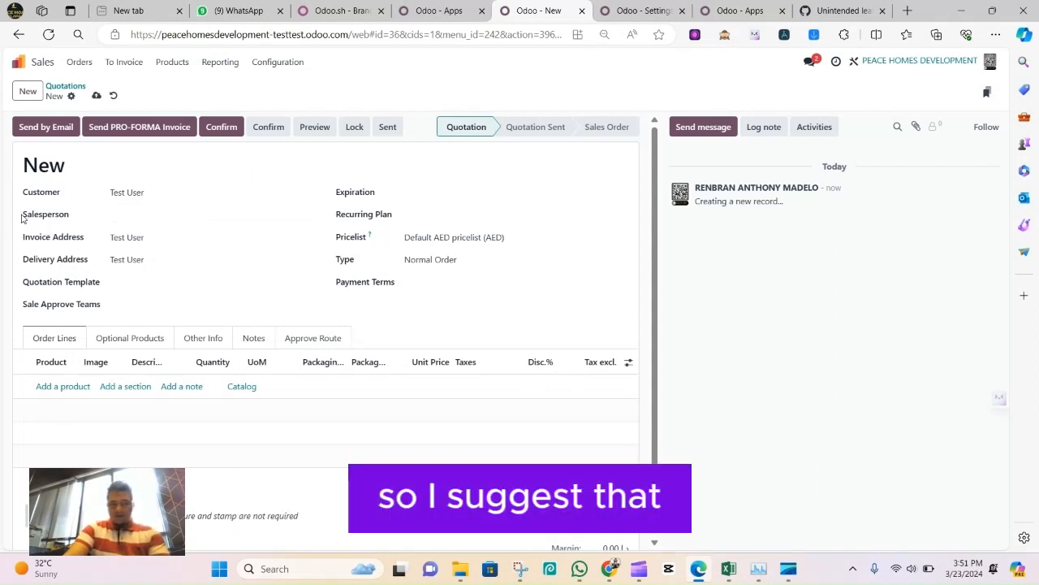
left_click_drag(22, 219, 78, 223)
left_click(128, 215)
left_click(221, 173)
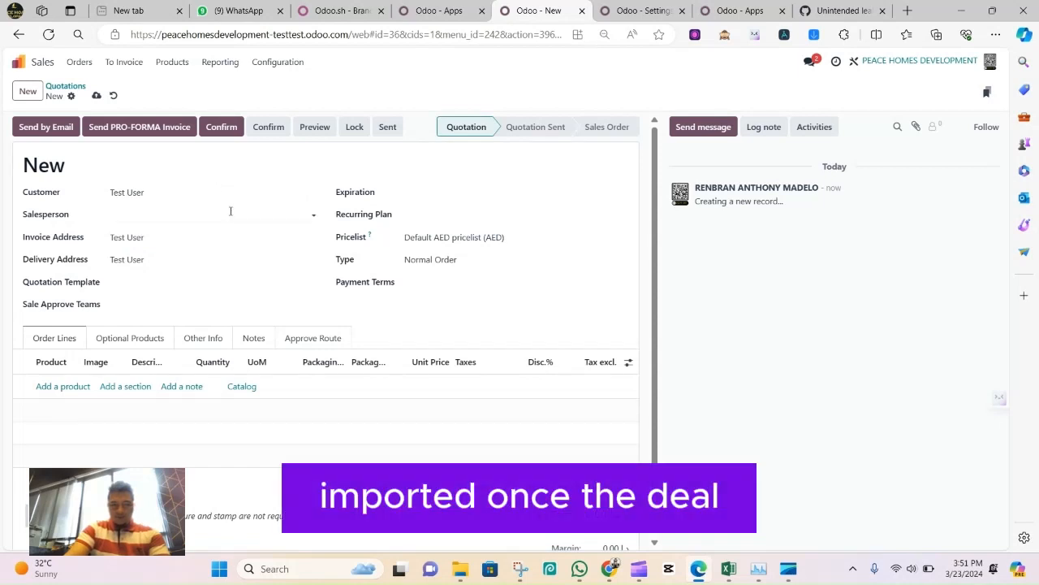
Apply the Empire Suites 1 BR quotation template to the new quotation
left_click(163, 282)
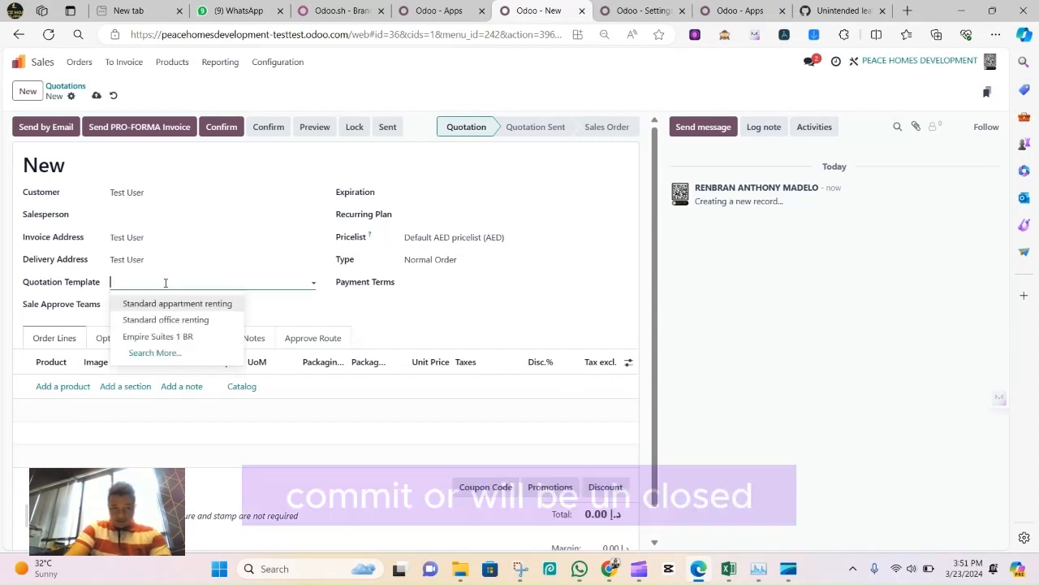
left_click(183, 337)
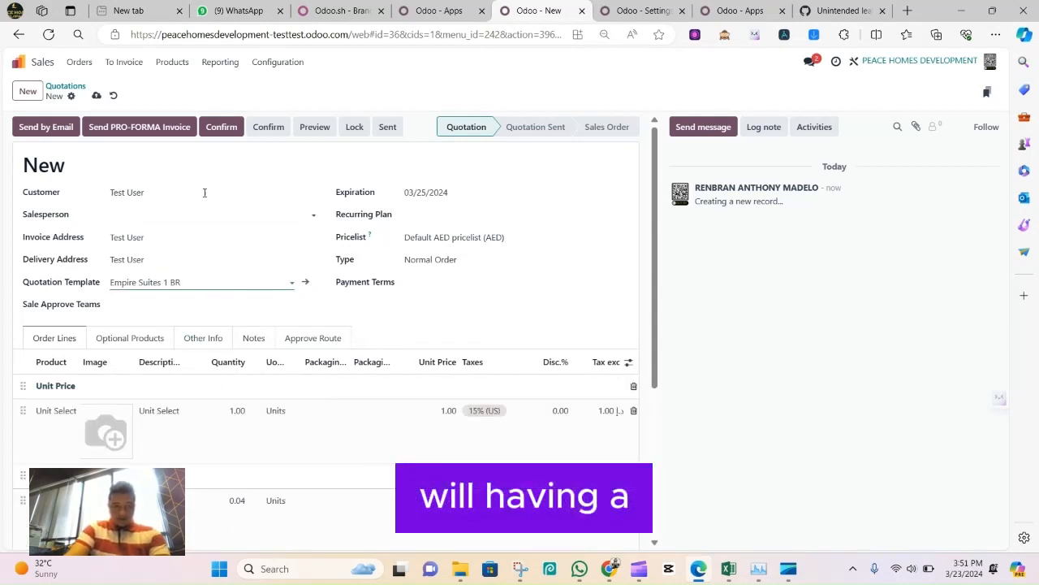
Review the header field options and the template's order lines, keeping Empire Suites 1 BR as the quotation template
left_click(265, 192)
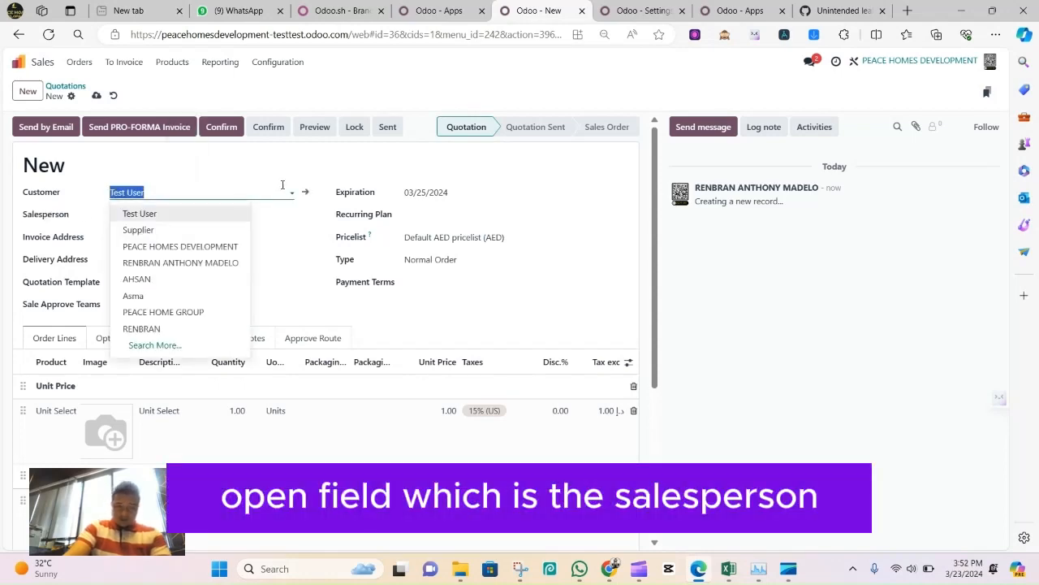
left_click(274, 298)
left_click(154, 302)
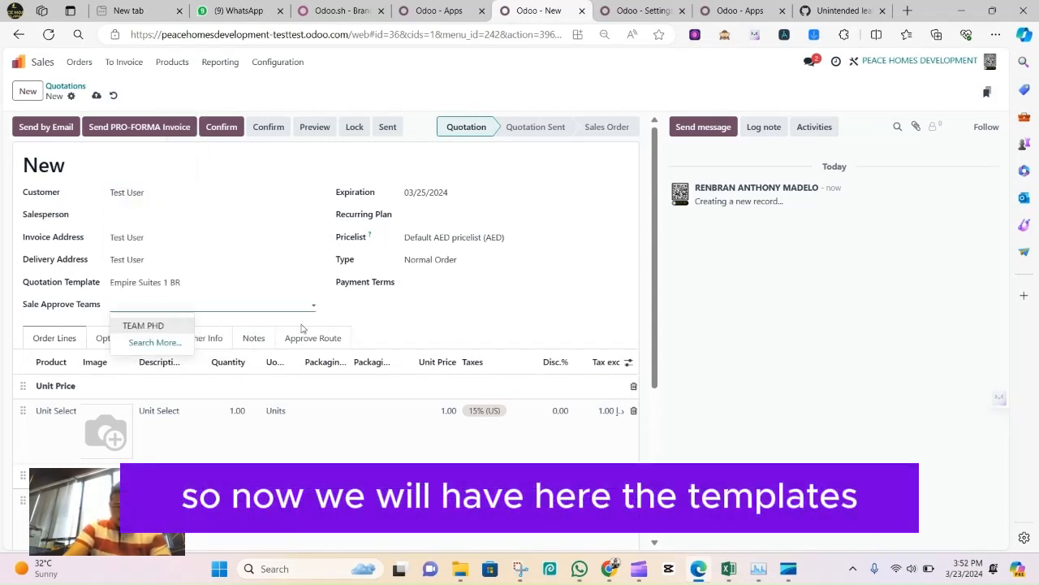
left_click(159, 281)
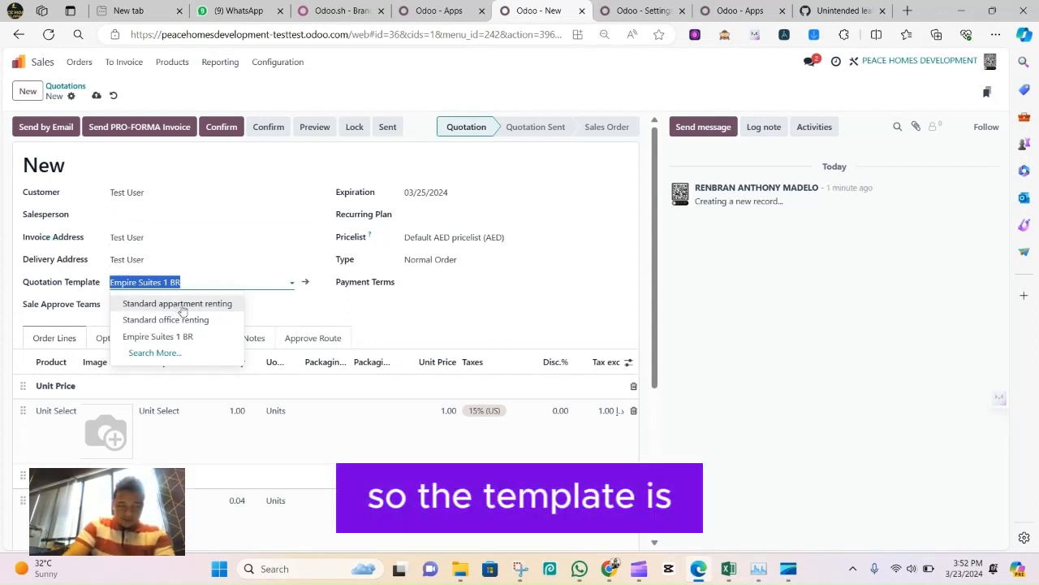
left_click(407, 324)
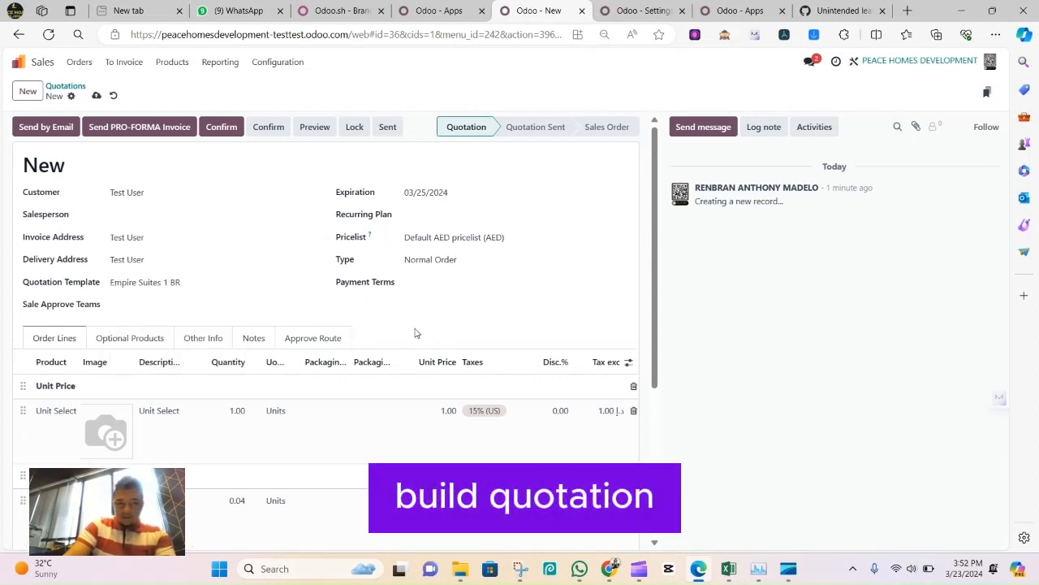
scroll(336, 309, "down", 3)
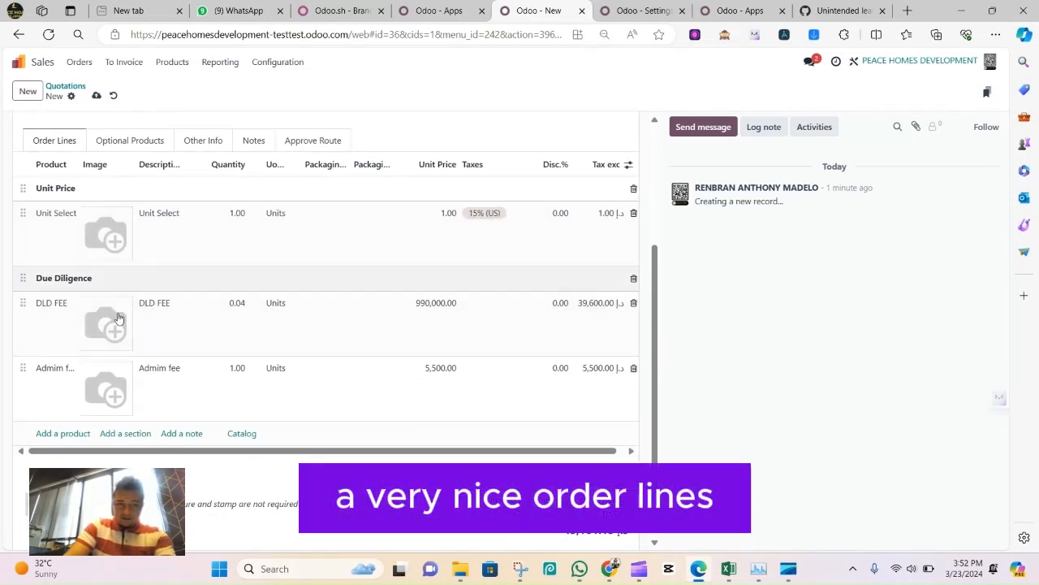
scroll(186, 339, "up", 1)
scroll(186, 339, "up", 3)
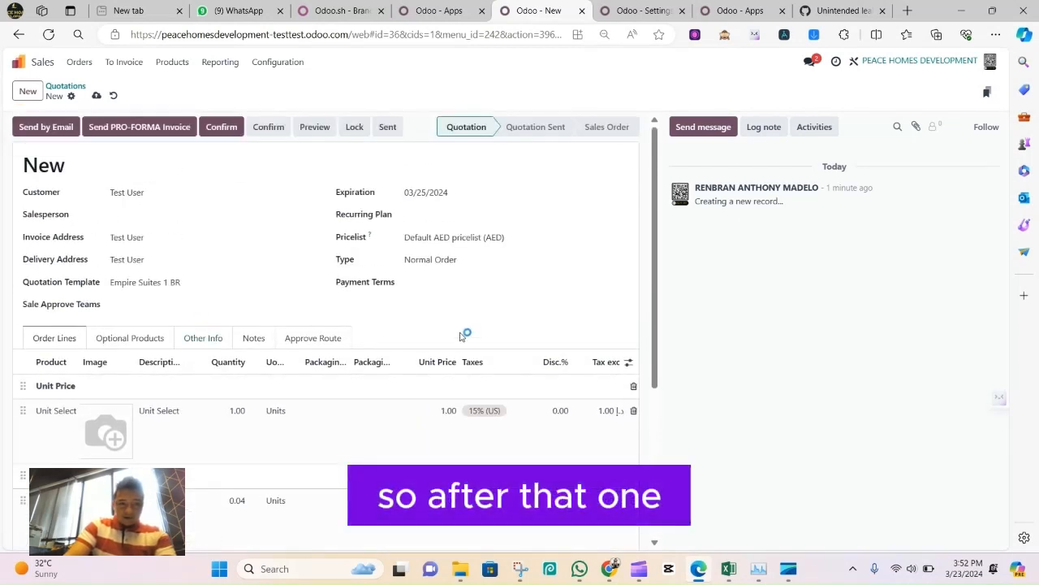
left_click_drag(251, 273, 240, 278)
left_click(237, 282)
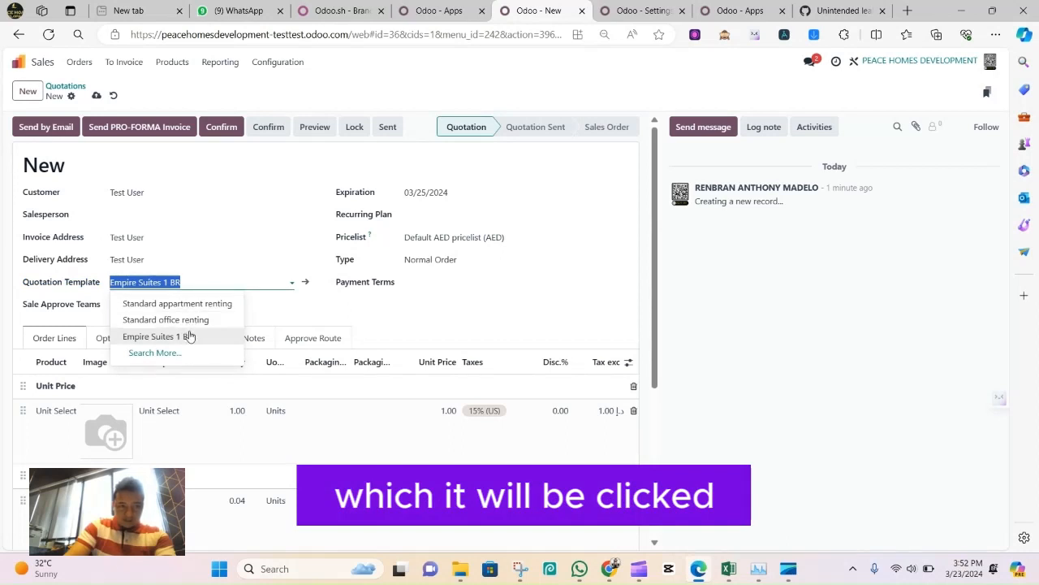
left_click(190, 337)
Set the quotation's Sale Approve Teams to TEAM PHD
left_click(252, 305)
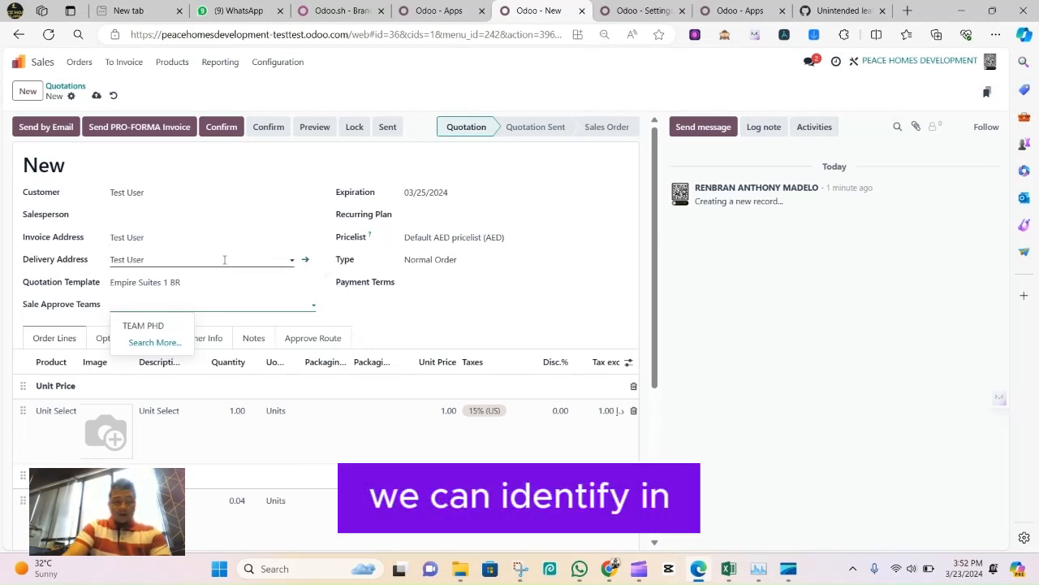
left_click(209, 304)
left_click(389, 327)
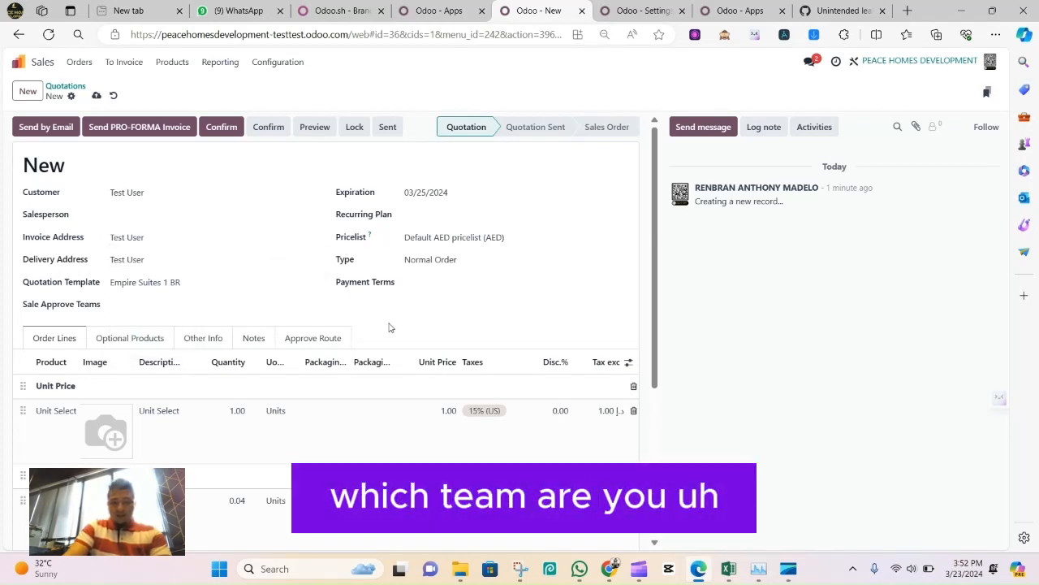
left_click(223, 304)
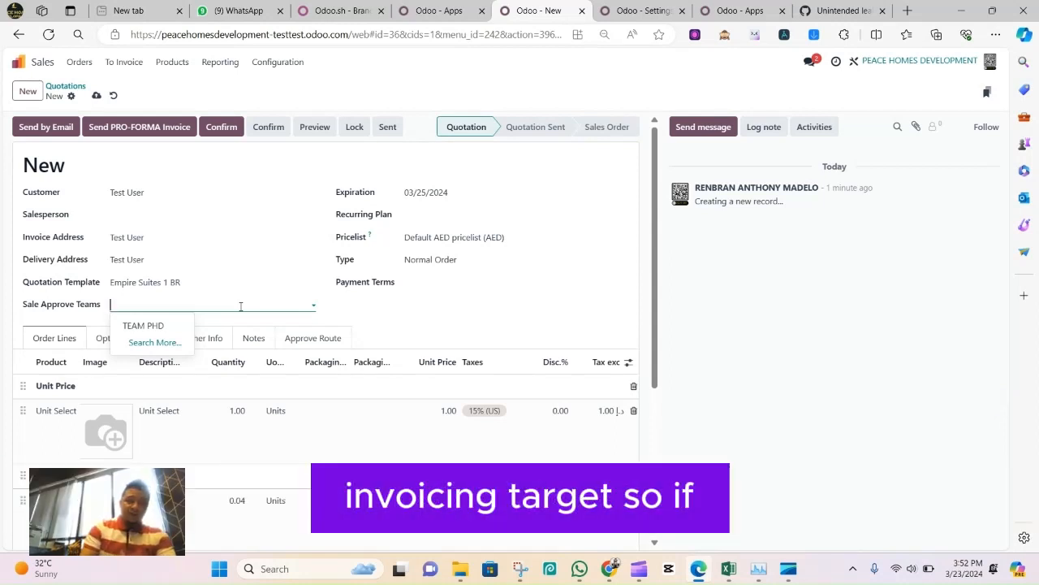
left_click(166, 325)
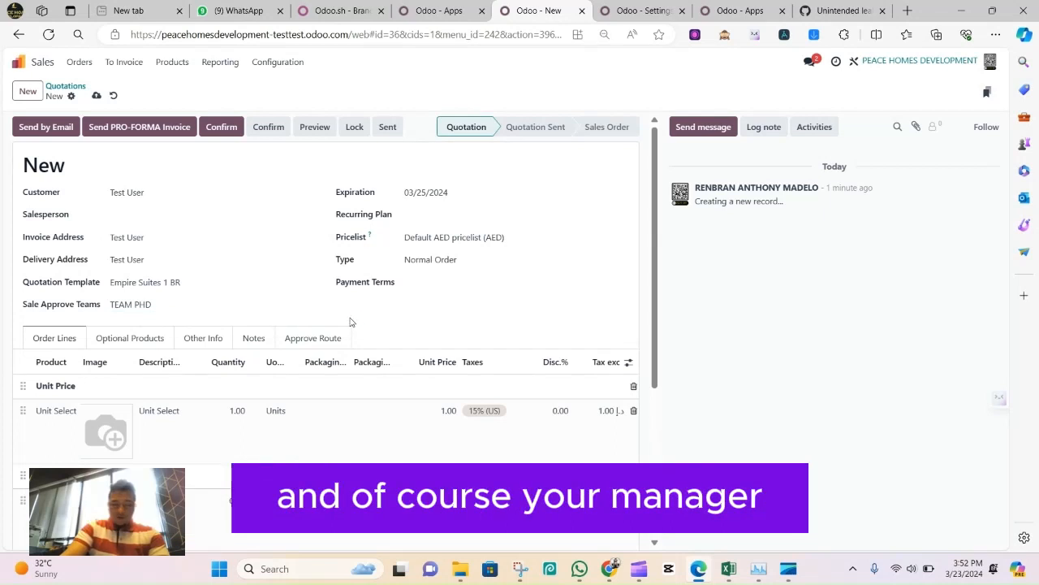
Replace the Unit Select product in the Unit Price section with Empire Suites 1111
scroll(388, 333, "down", 1)
left_click(53, 366)
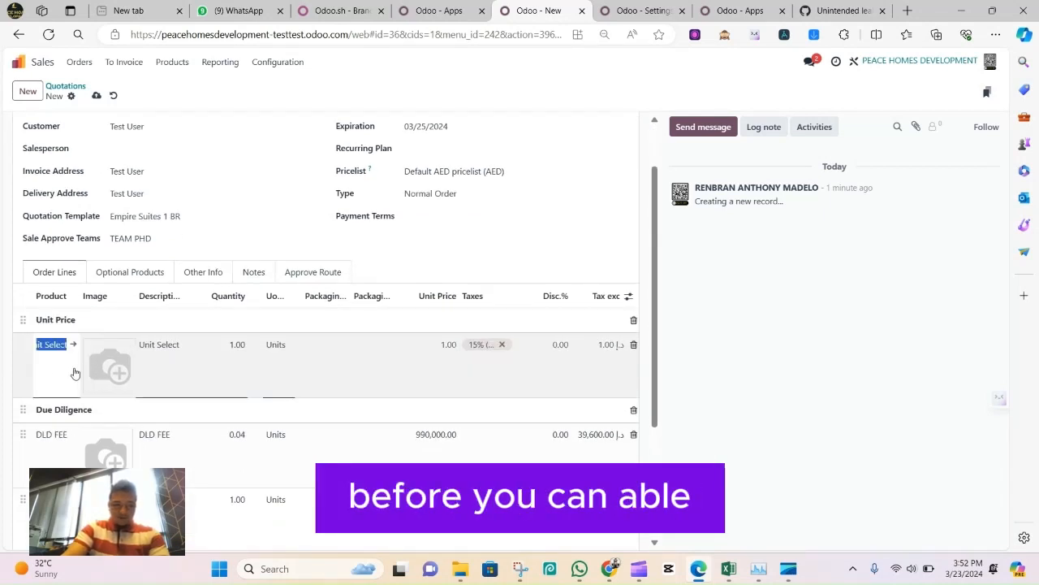
type("11")
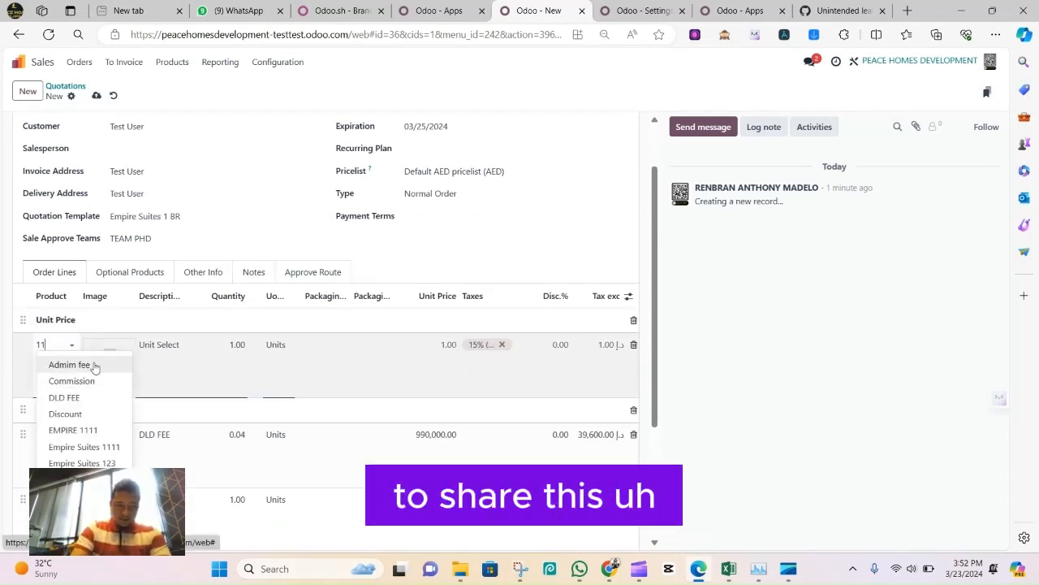
left_click(81, 378)
scroll(442, 279, "down", 2)
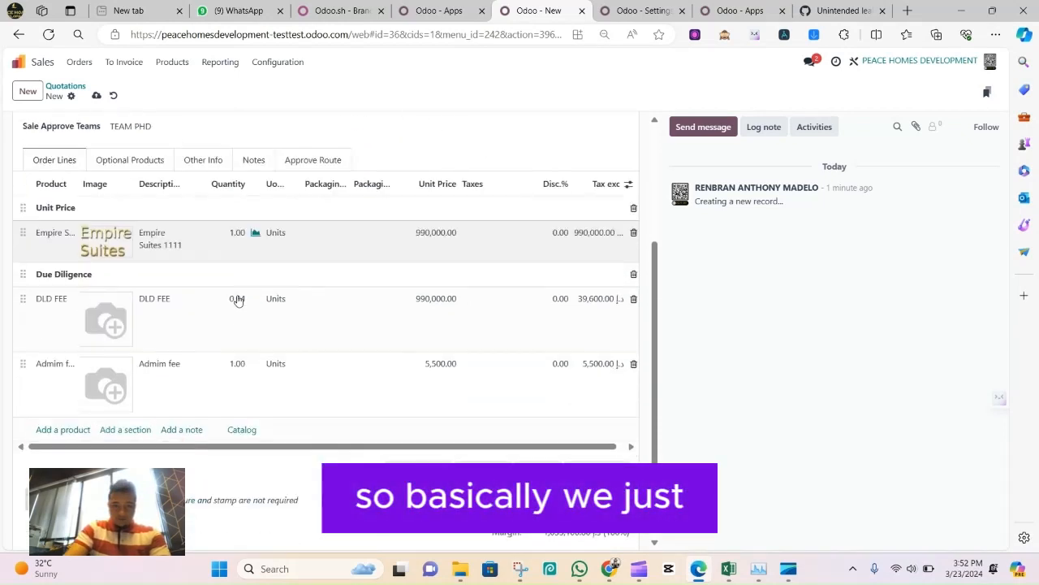
left_click(56, 233)
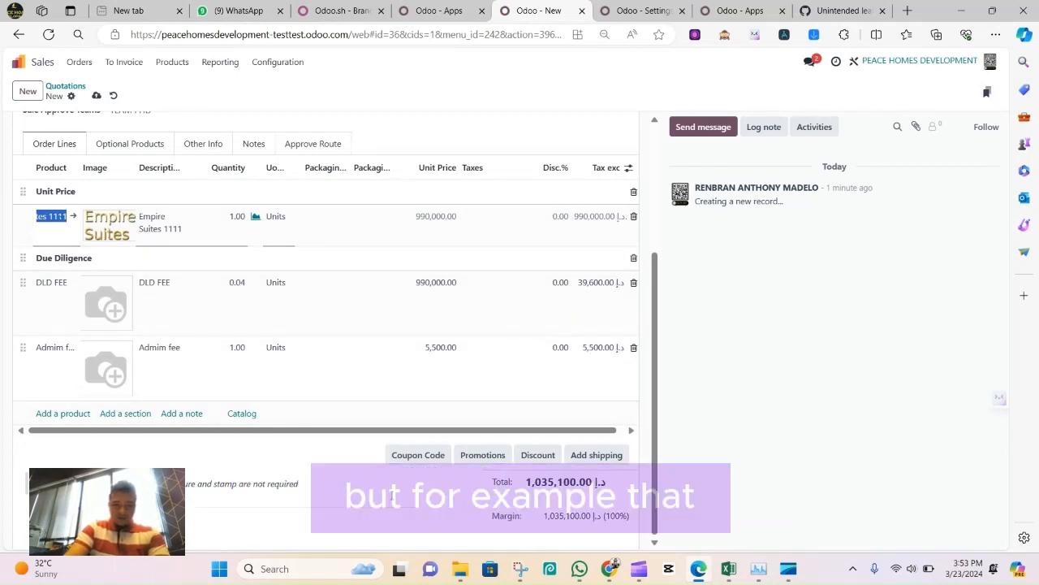
Apply a Global Discount of 1% to the quotation
left_click(530, 456)
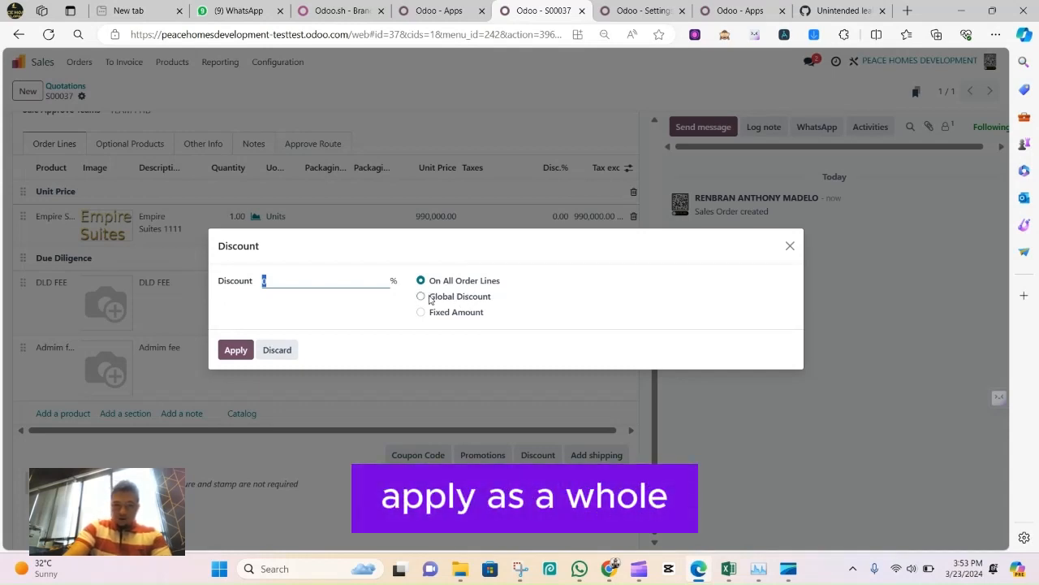
left_click(431, 297)
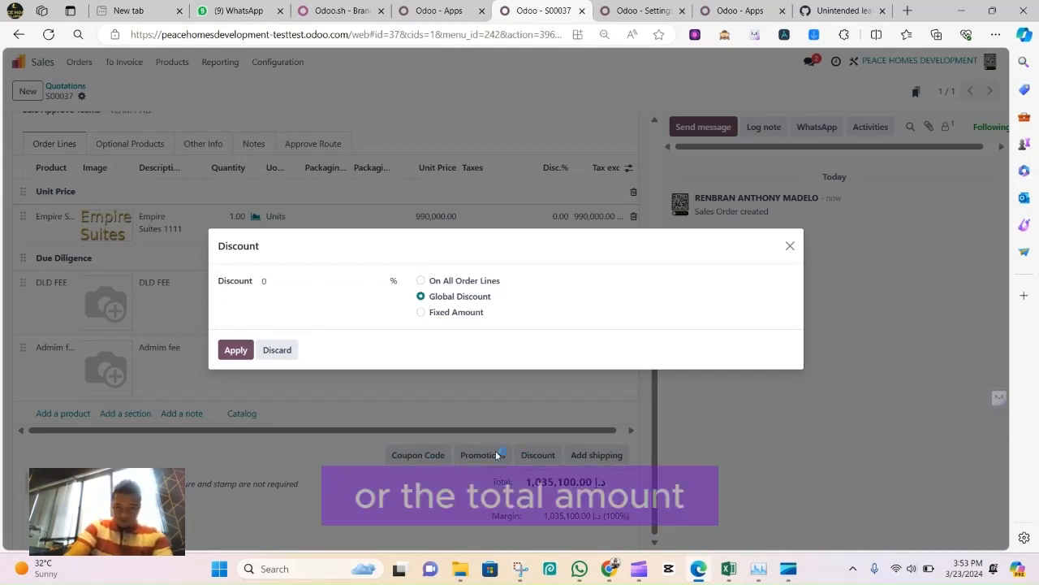
left_click(329, 279)
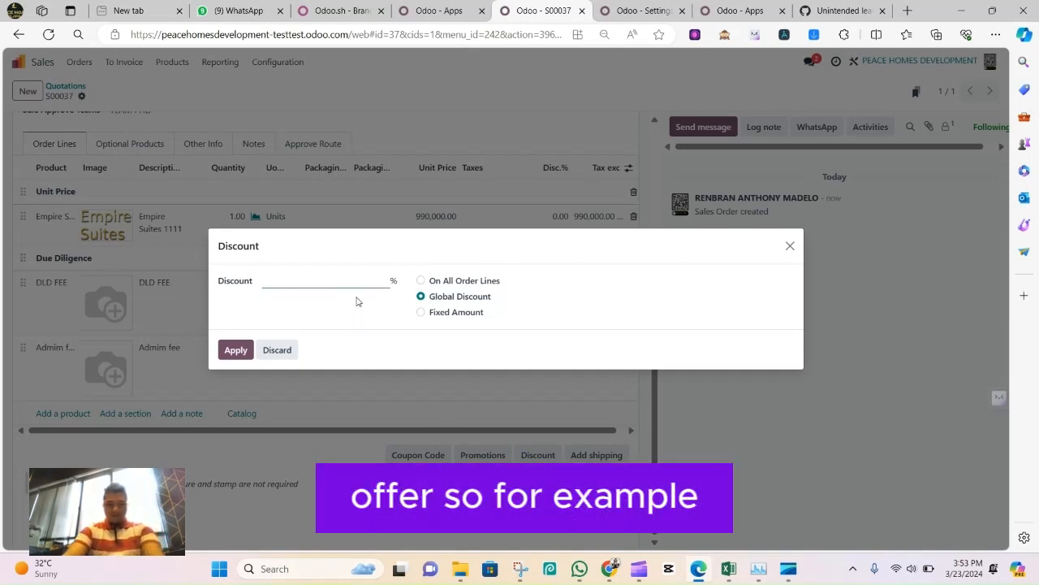
type("1")
key("Return")
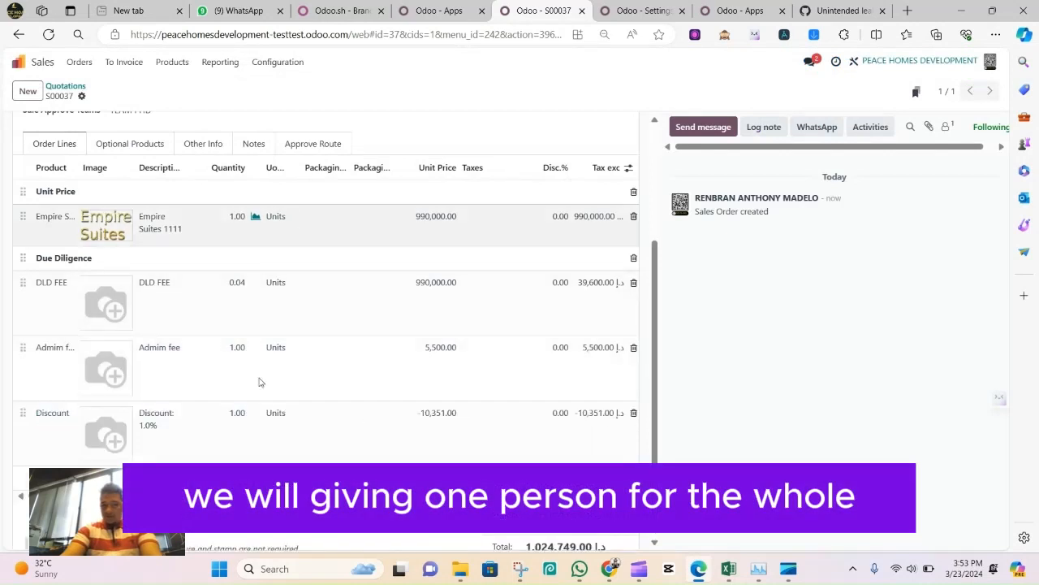
Check the order lines with the discount and try to confirm the quotation
scroll(260, 379, "down", 1)
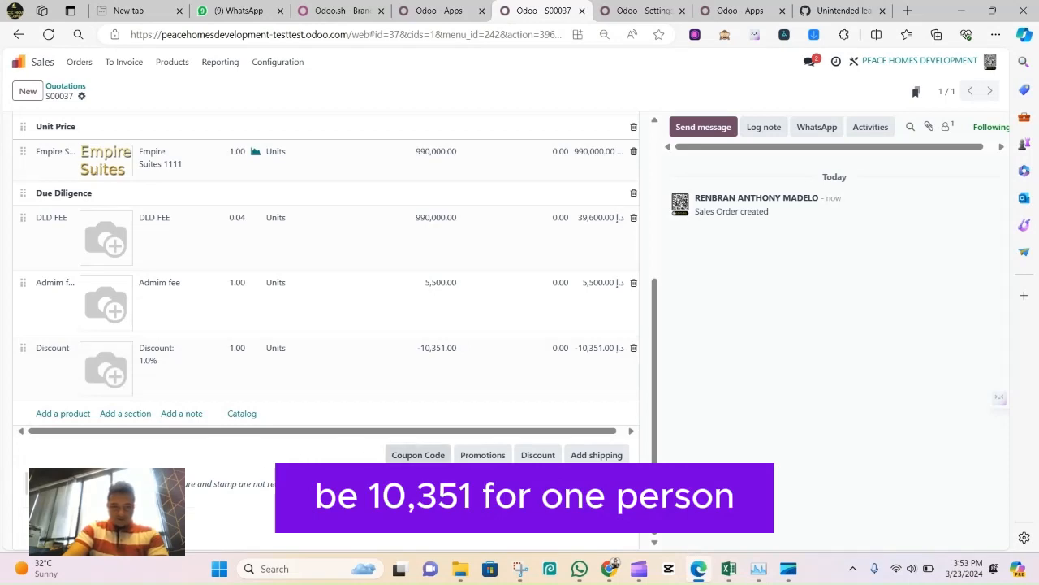
scroll(213, 176, "up", 3)
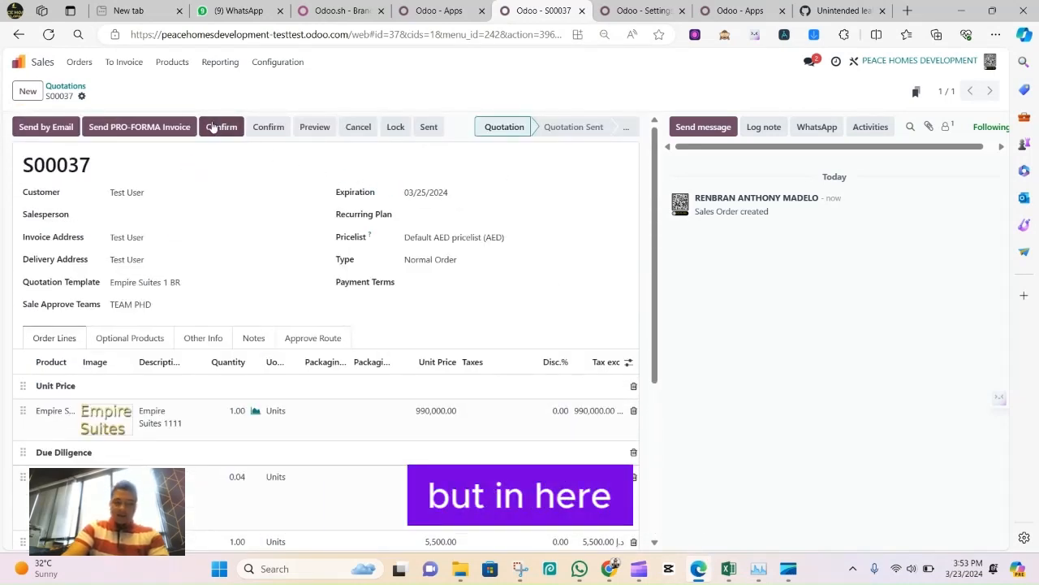
left_click(219, 129)
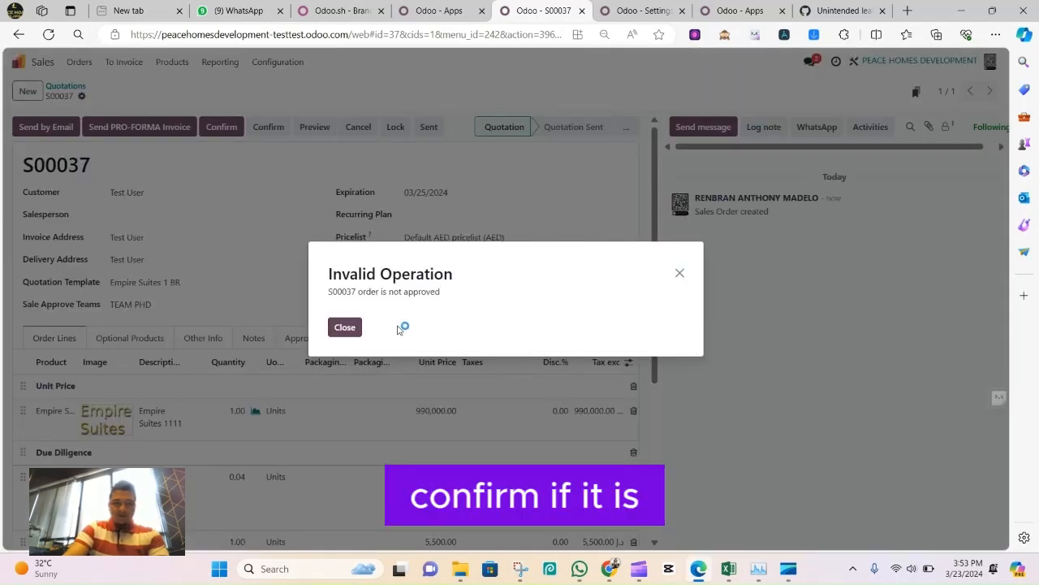
left_click_drag(325, 290, 456, 295)
left_click(484, 268)
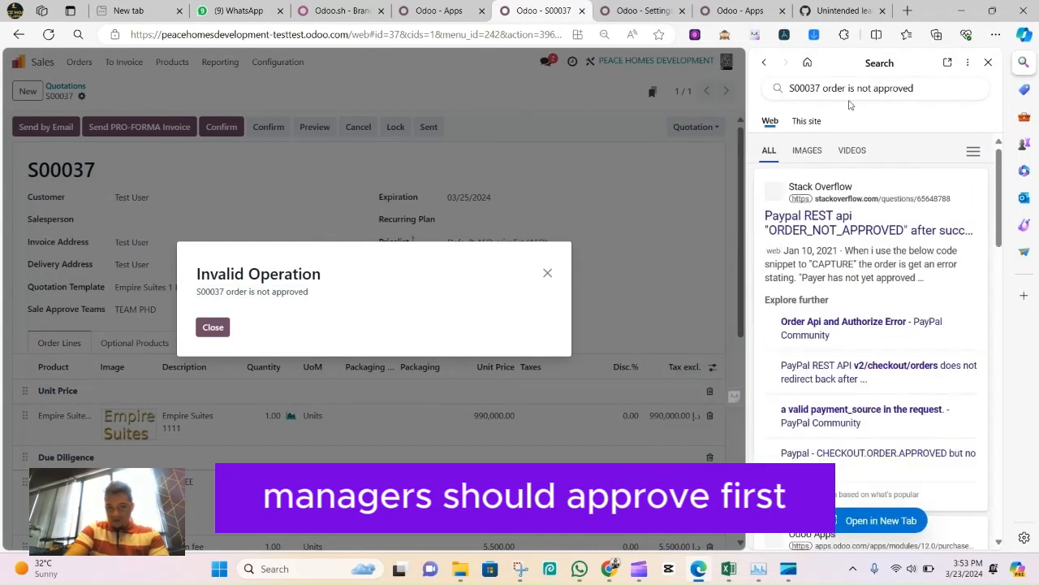
left_click(985, 65)
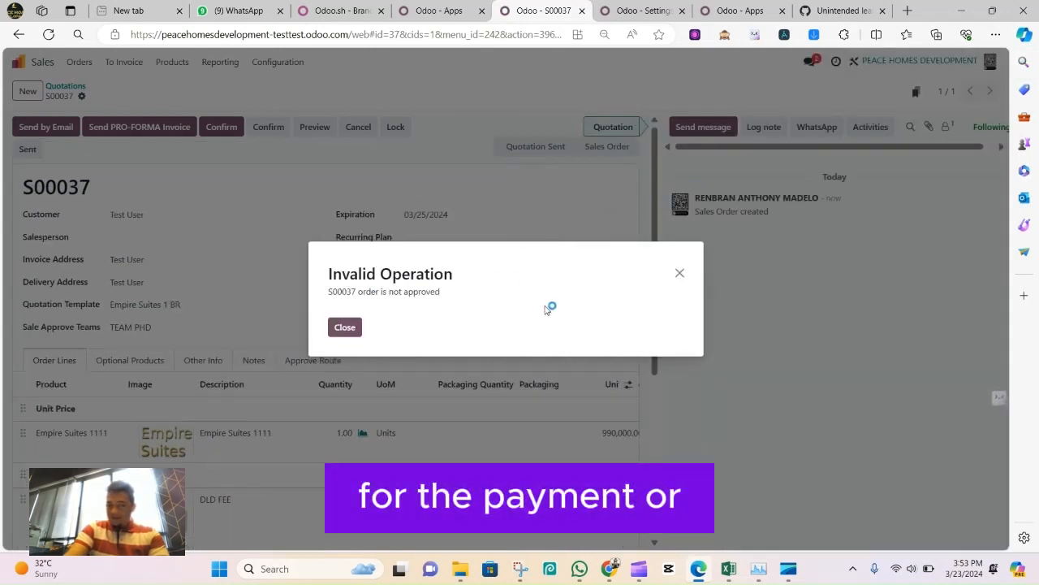
Clear the Sale Approve Teams field on the quotation and confirm the quotation
left_click(680, 276)
left_click(246, 324)
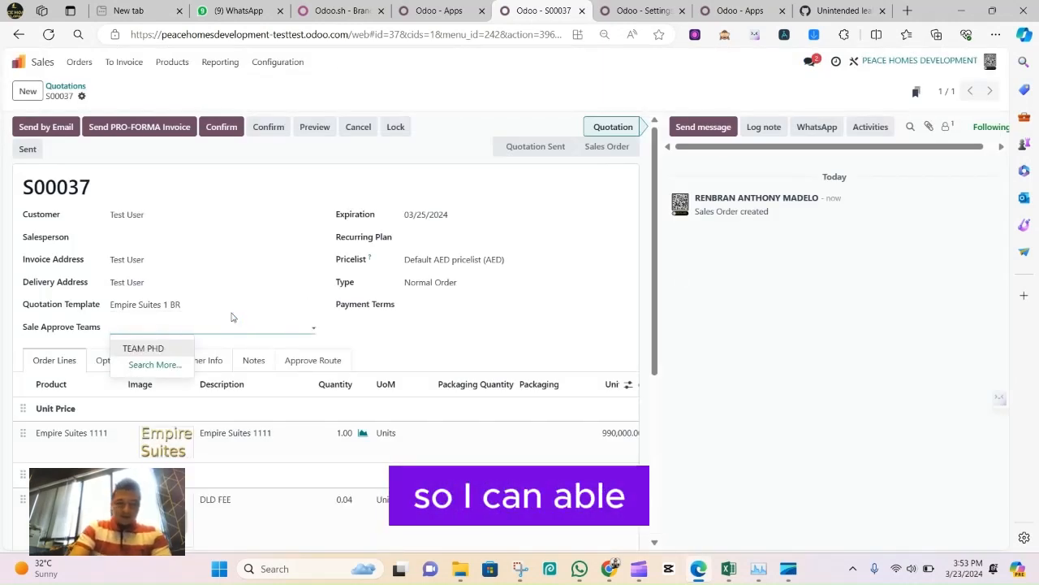
left_click(280, 181)
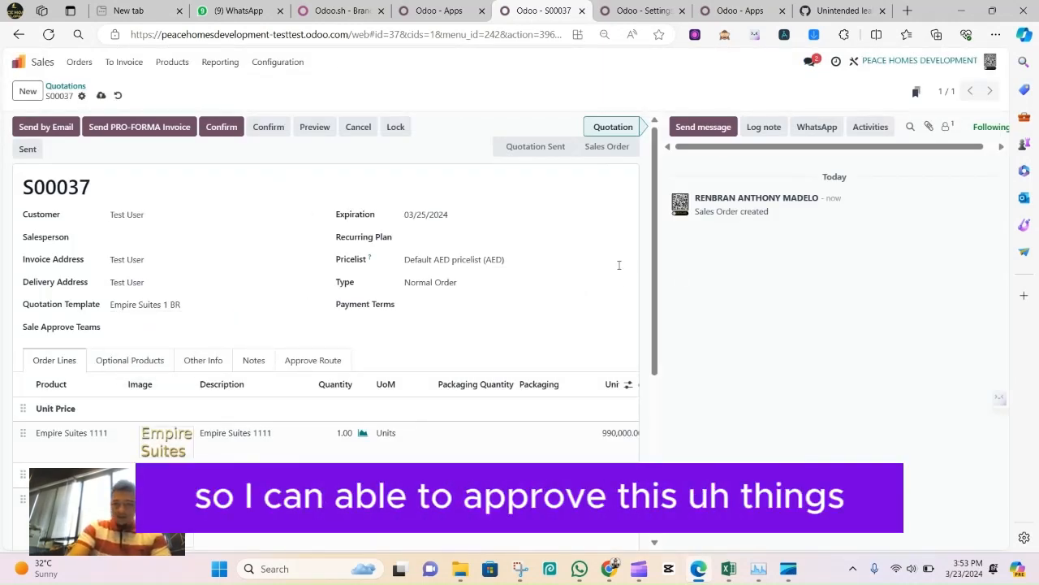
left_click(232, 129)
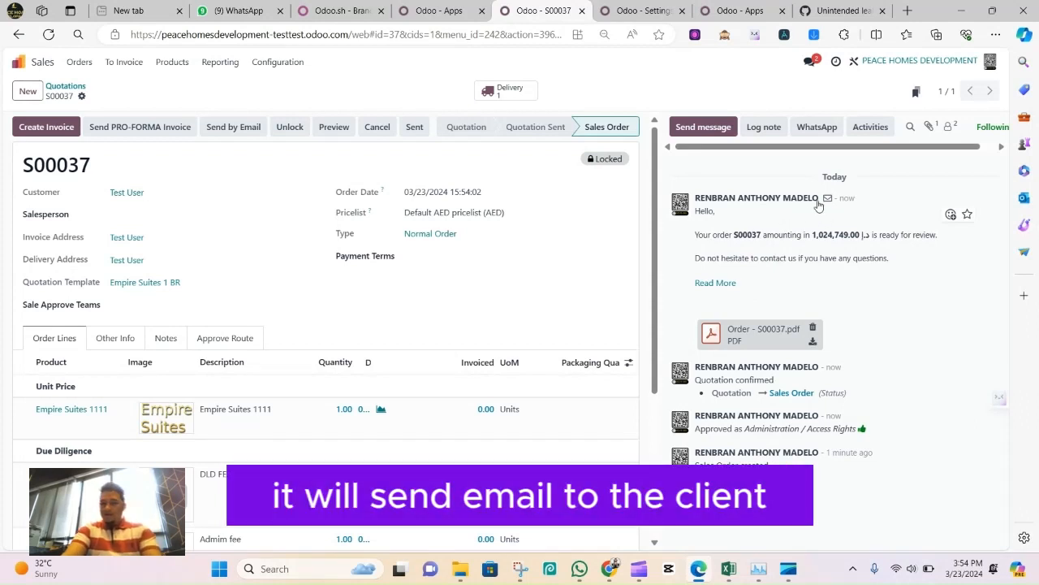
Open the order PDF attached to the message and review its cover page, customer details and price table
left_click(759, 333)
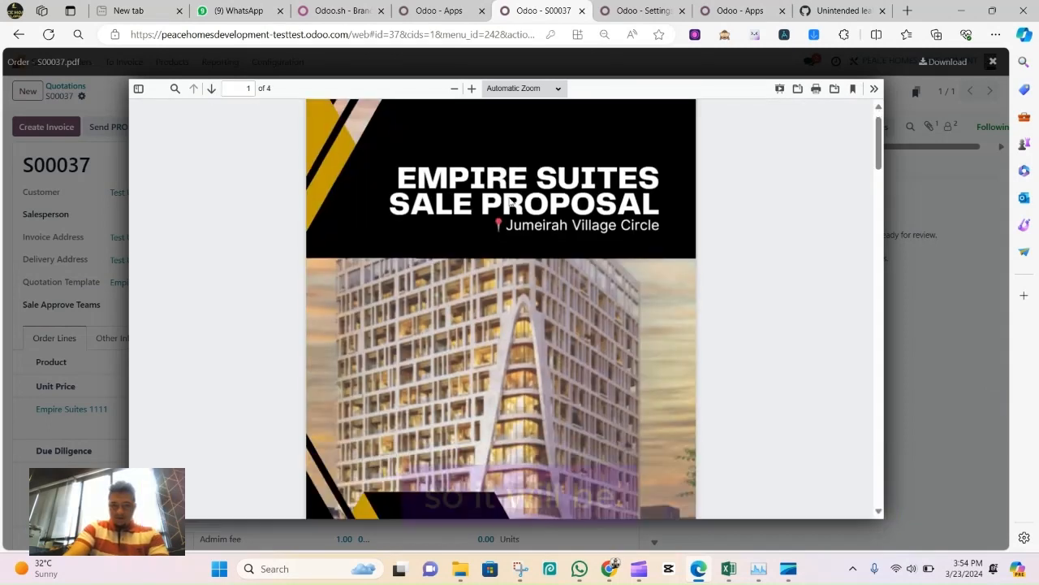
scroll(512, 208, "down", 3)
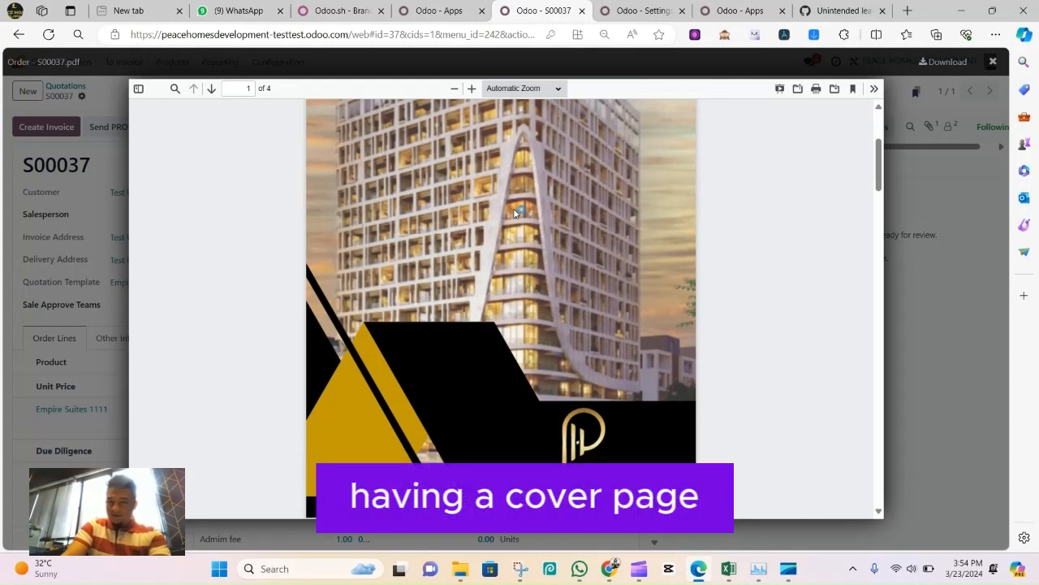
scroll(514, 219, "down", 3)
scroll(524, 264, "down", 2)
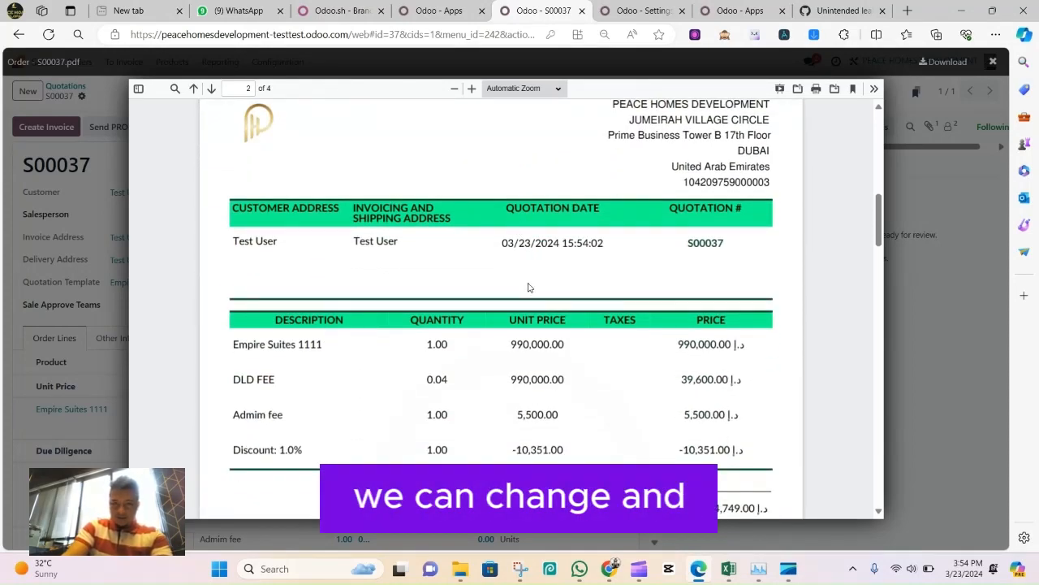
scroll(524, 280, "down", 2)
scroll(487, 264, "up", 2)
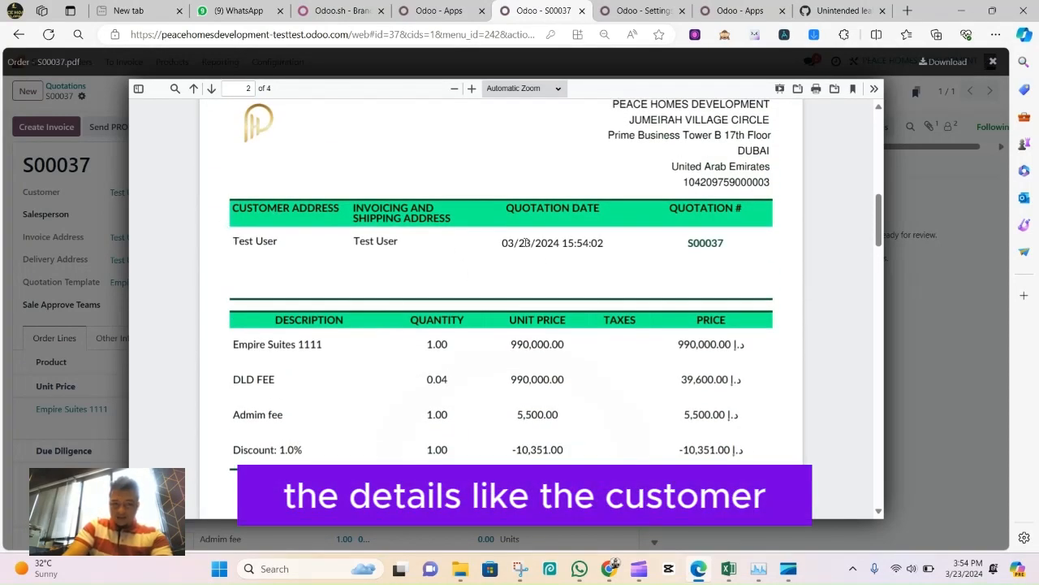
scroll(525, 242, "down", 1)
scroll(325, 175, "up", 1)
scroll(244, 173, "down", 3)
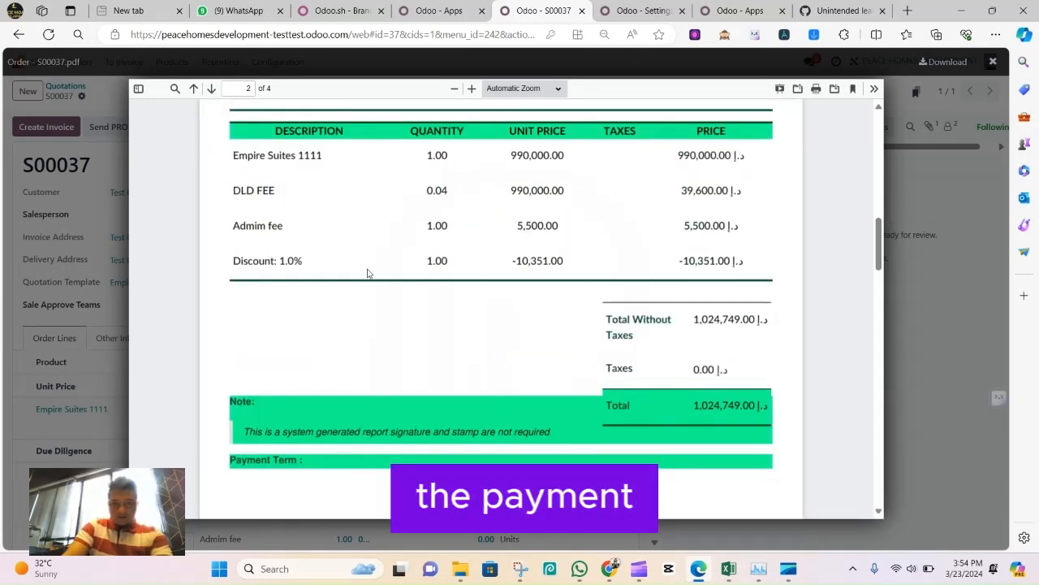
scroll(422, 276, "down", 1)
scroll(454, 281, "up", 2)
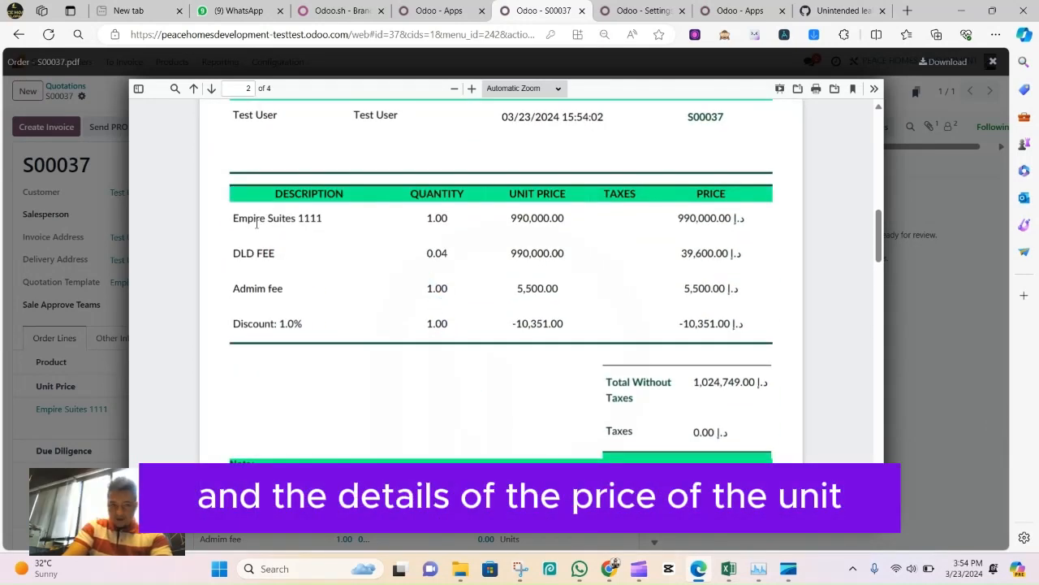
left_click_drag(244, 218, 241, 288)
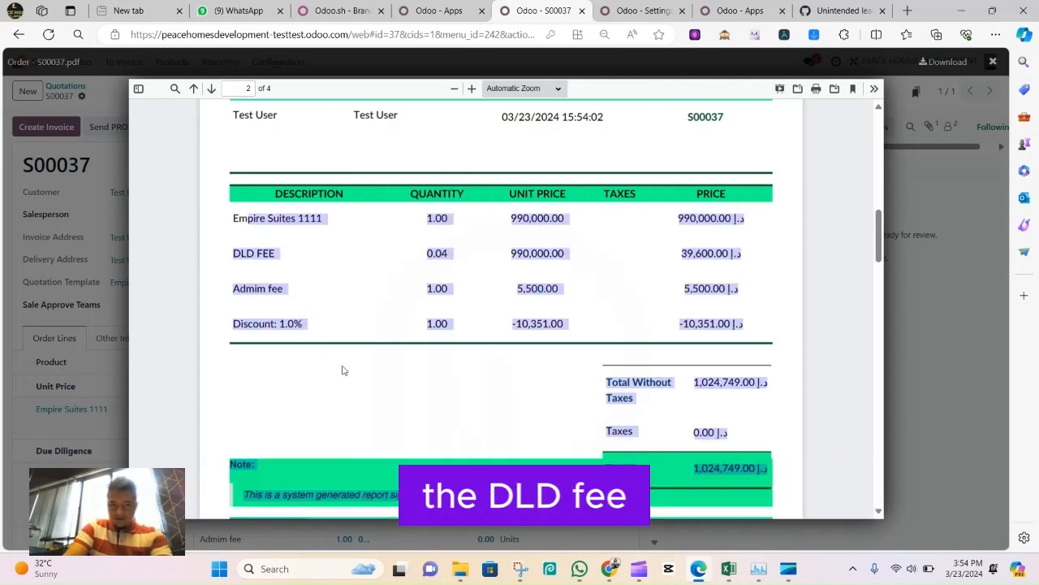
Review the payment plan and the 1 bedroom floor plans in the order PDF, and close it
scroll(406, 365, "down", 10)
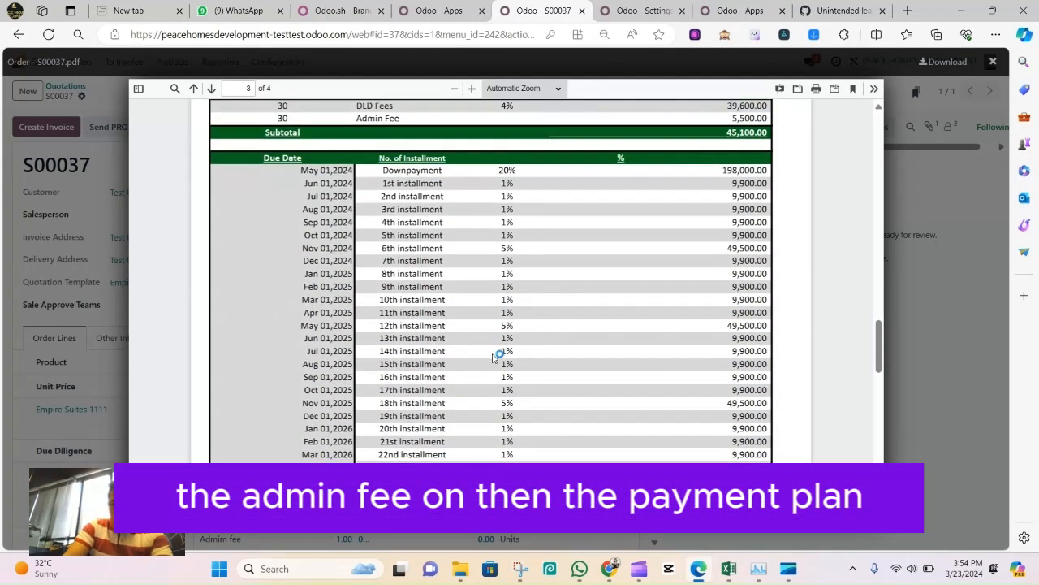
scroll(493, 357, "up", 5)
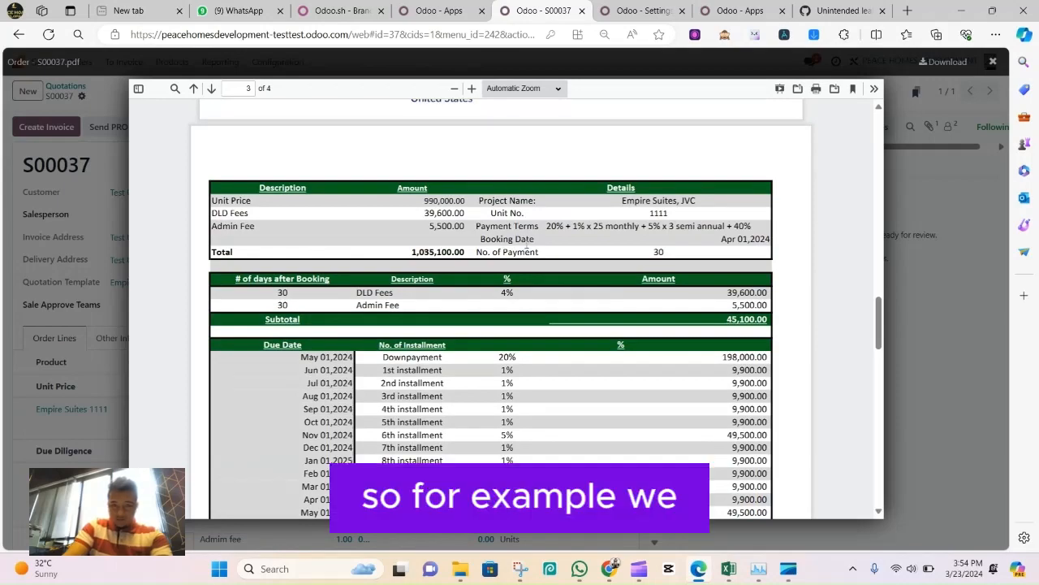
scroll(740, 227, "down", 12)
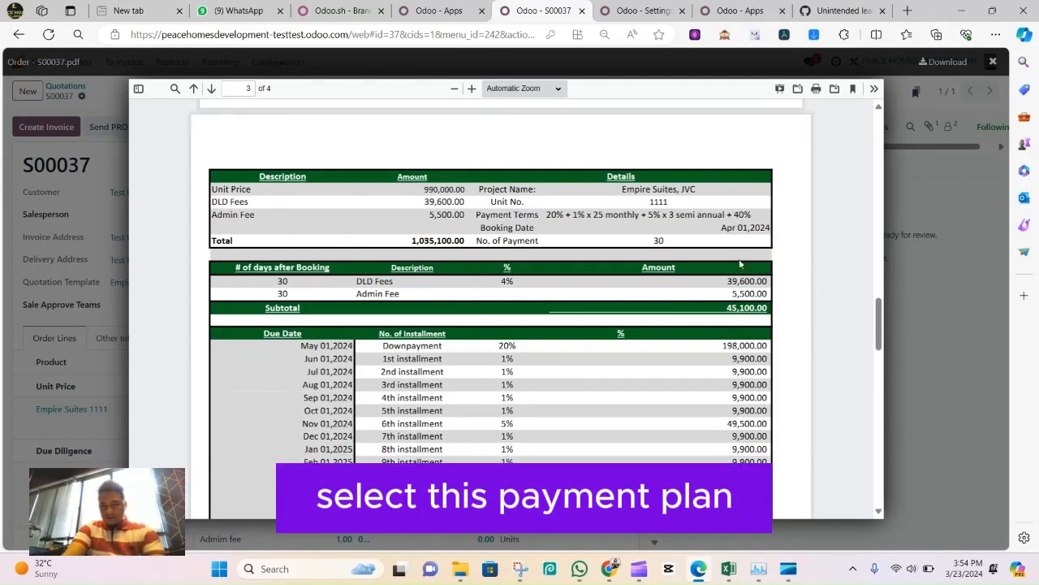
scroll(528, 313, "down", 2)
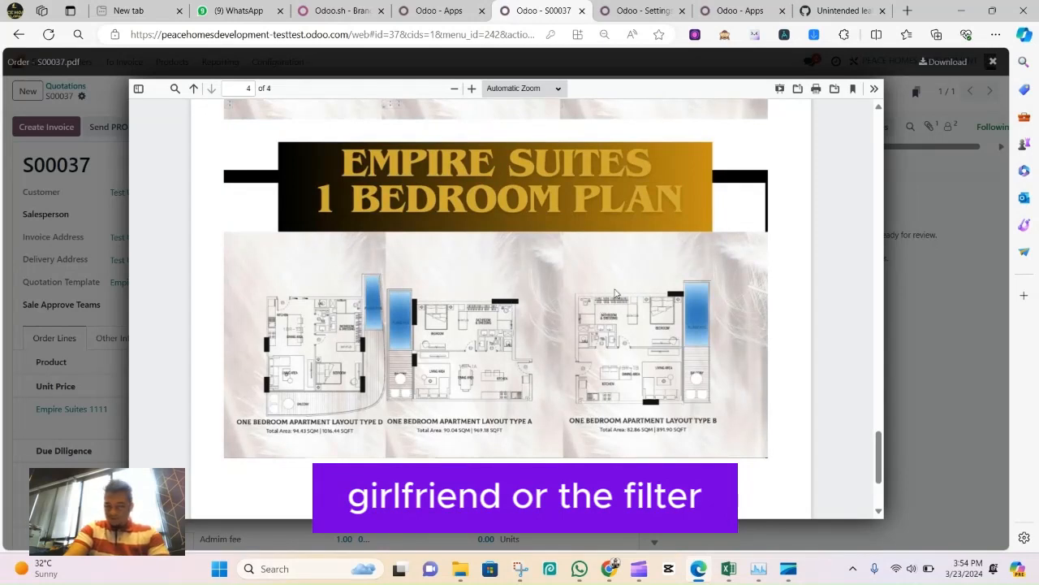
scroll(467, 263, "up", 2)
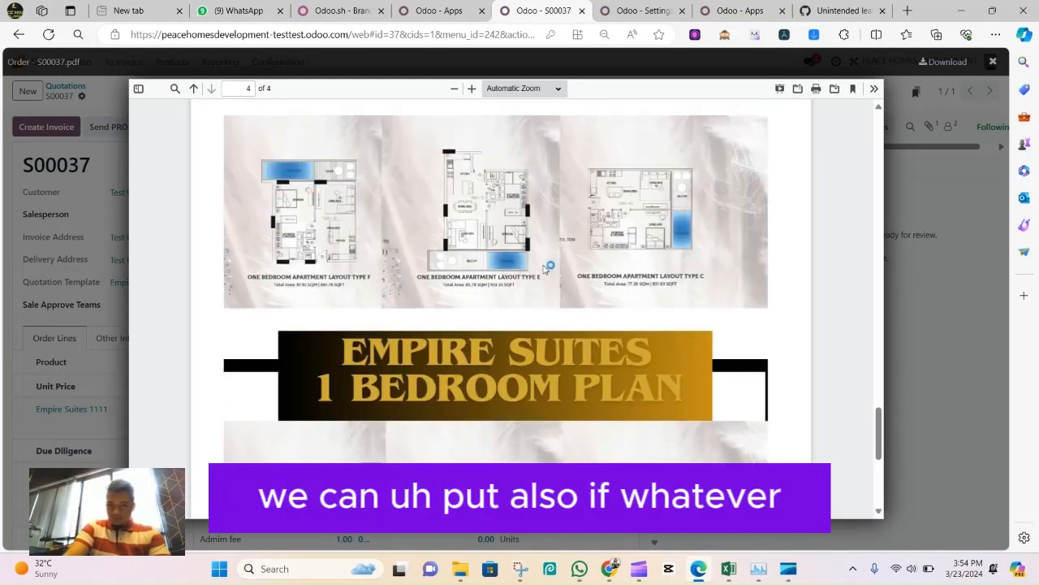
scroll(570, 268, "down", 2)
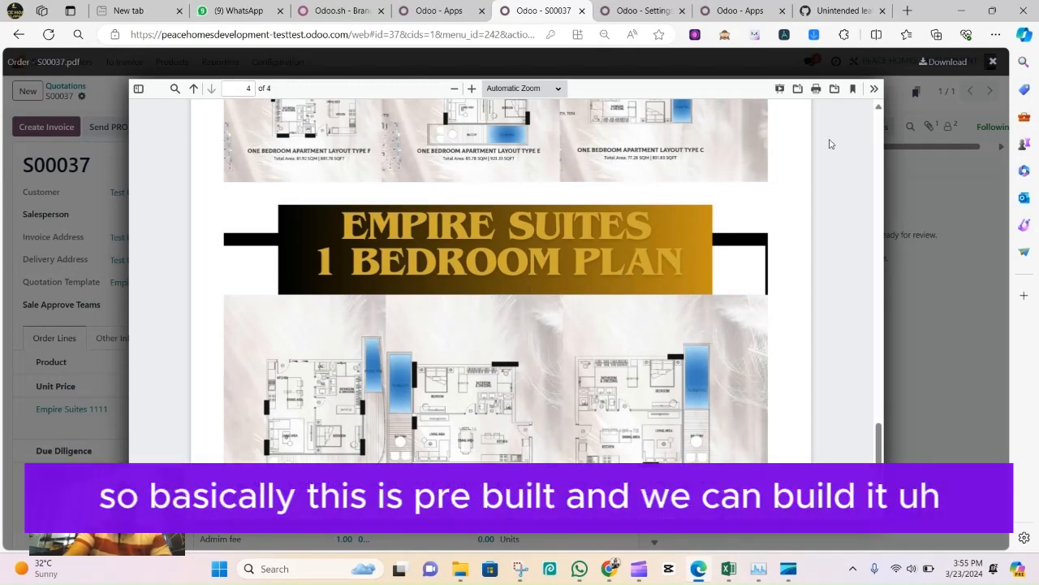
scroll(832, 144, "up", 3)
left_click(993, 62)
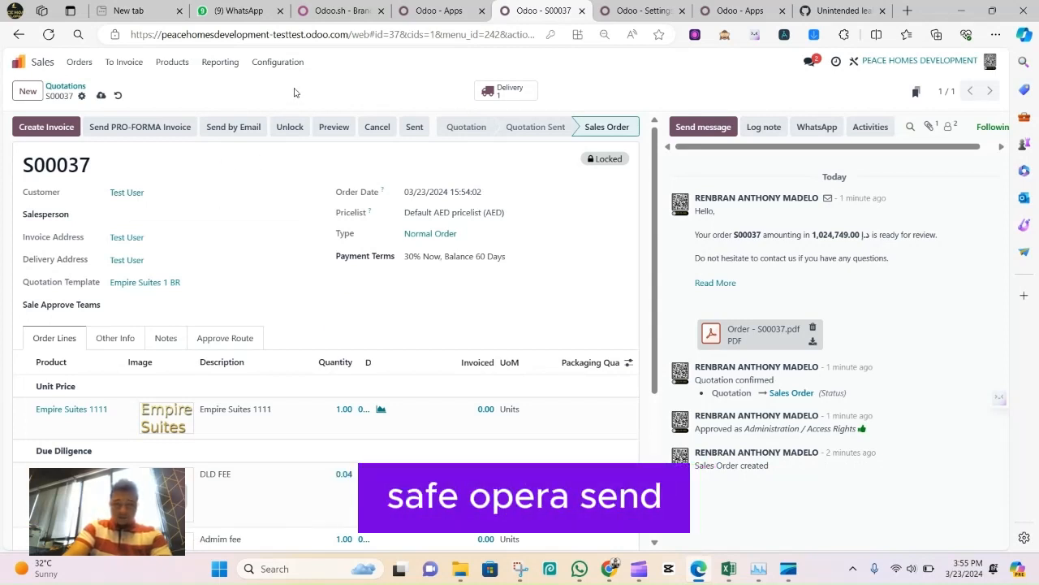
Preview the sales order in the customer portal and review its products, payment terms and communication history
left_click(334, 127)
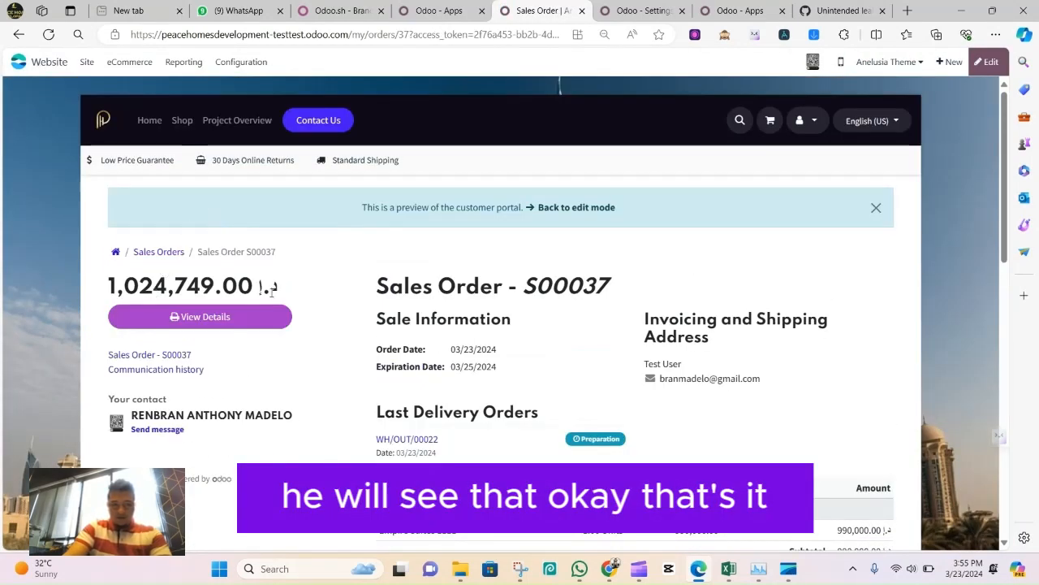
scroll(576, 431, "down", 8)
scroll(552, 378, "down", 2)
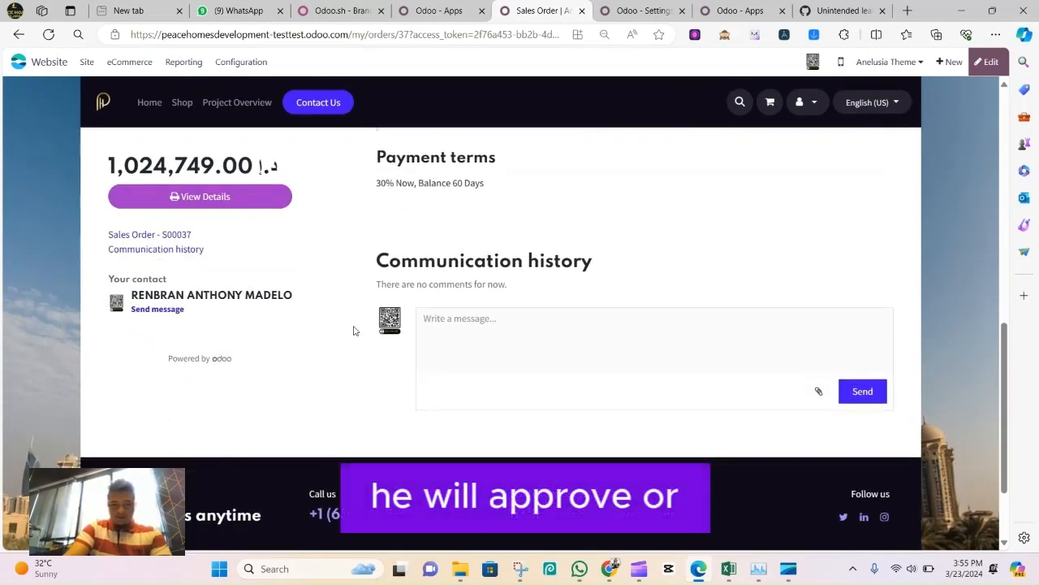
scroll(353, 330, "up", 10)
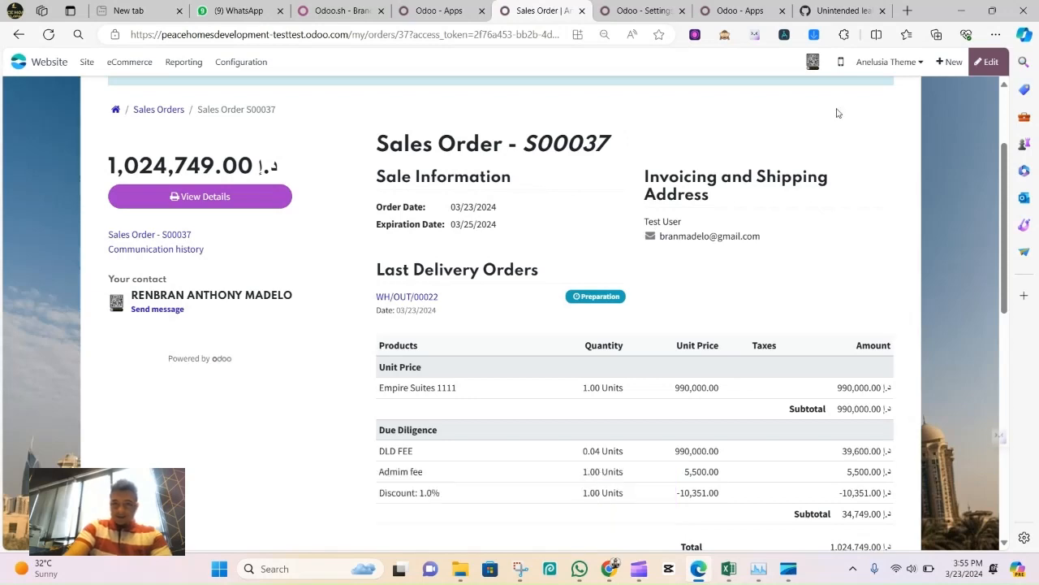
Return to the Sales quotations list, reopen the newly confirmed sales order and check its order lines
left_click(49, 65)
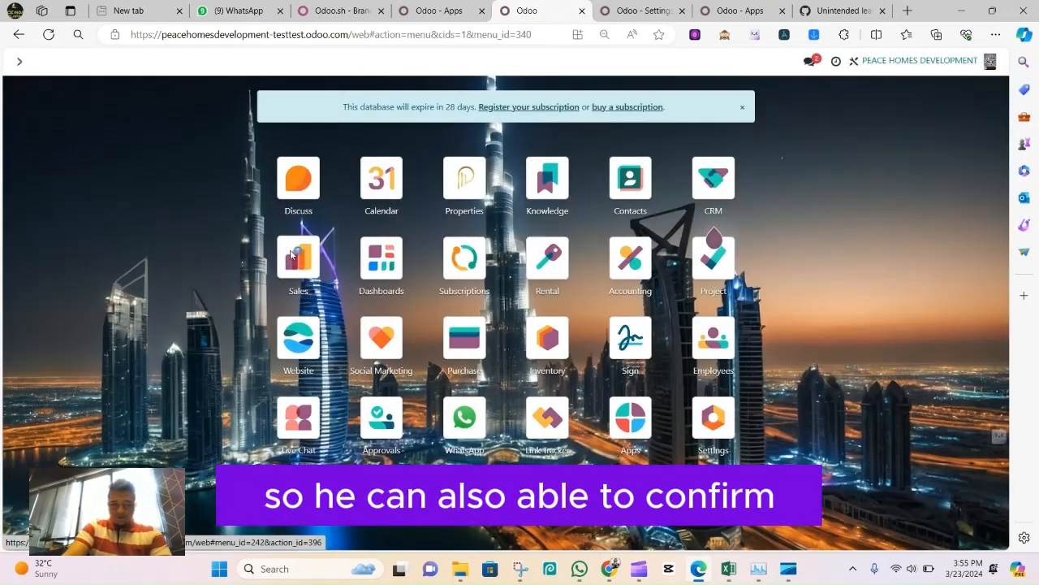
left_click(280, 256)
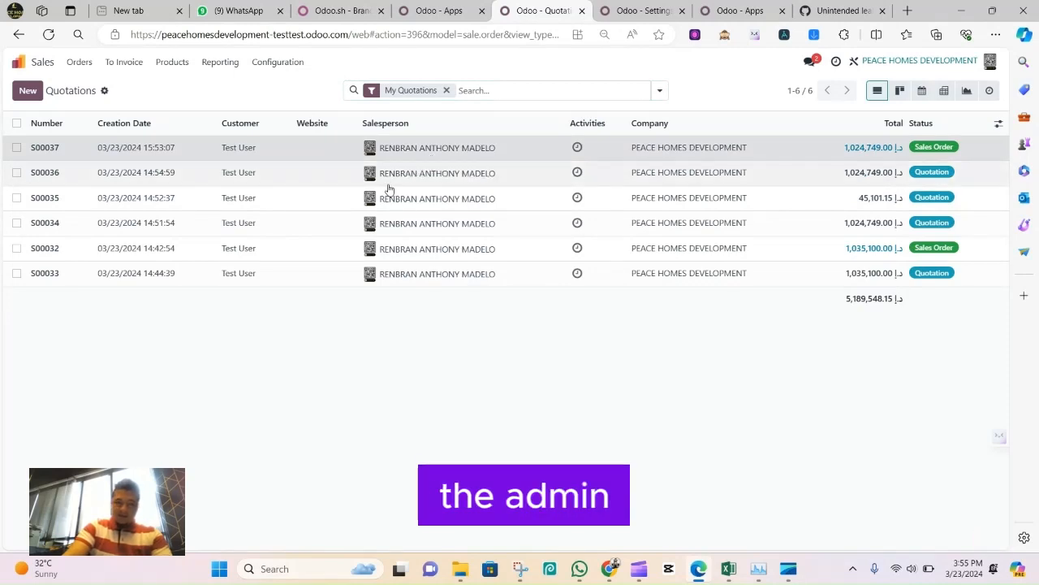
left_click(382, 147)
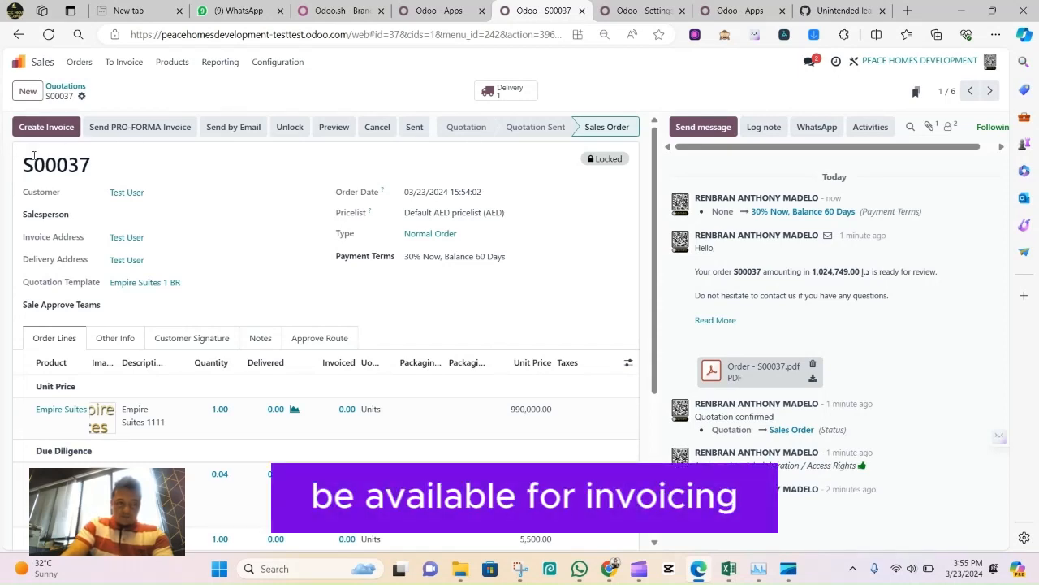
scroll(152, 219, "down", 2)
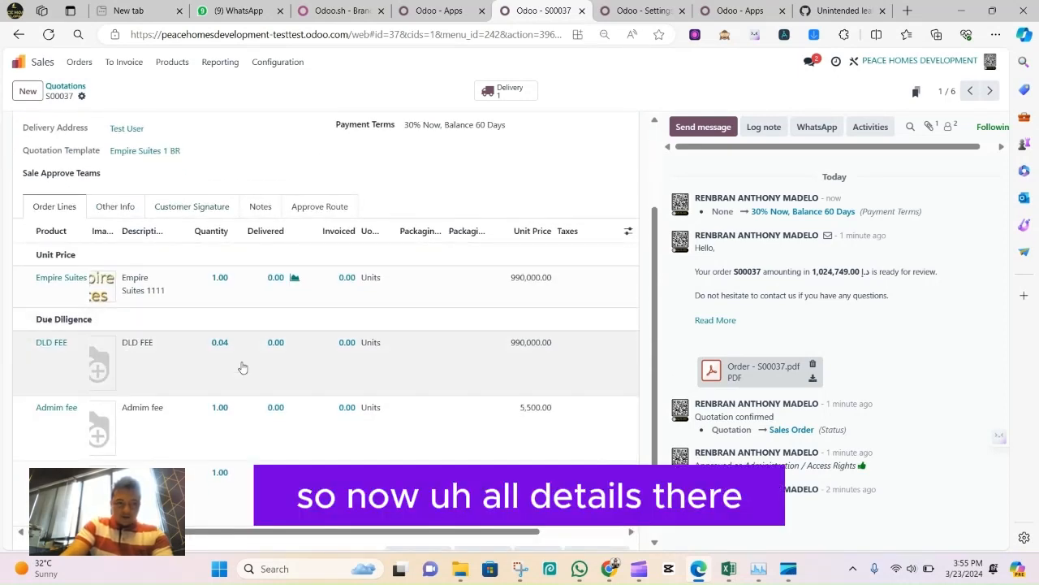
scroll(281, 320, "up", 2)
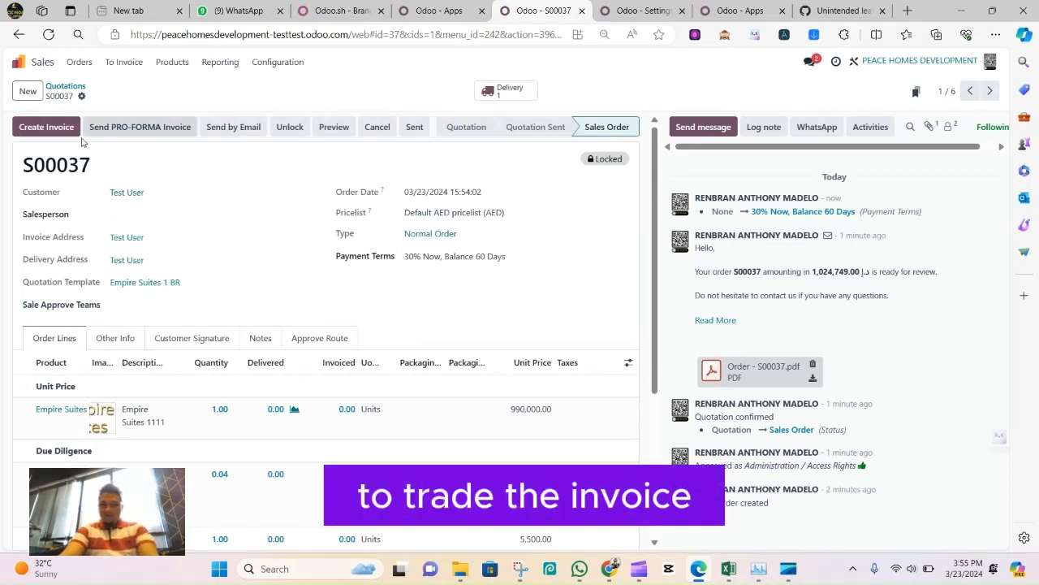
Create a regular draft invoice from the sales order and confirm the invoice after checking its lines
left_click(36, 132)
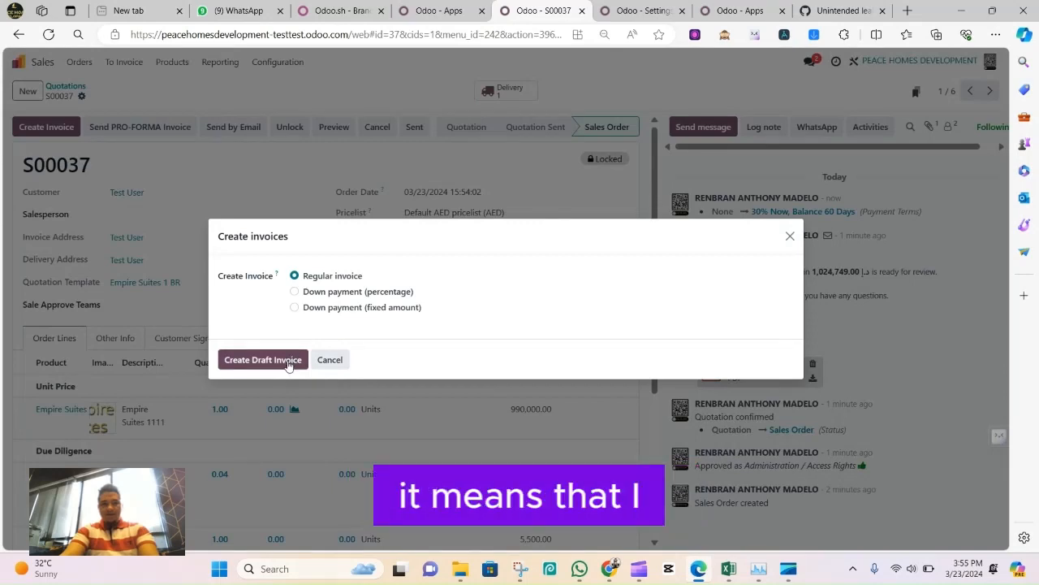
left_click(288, 363)
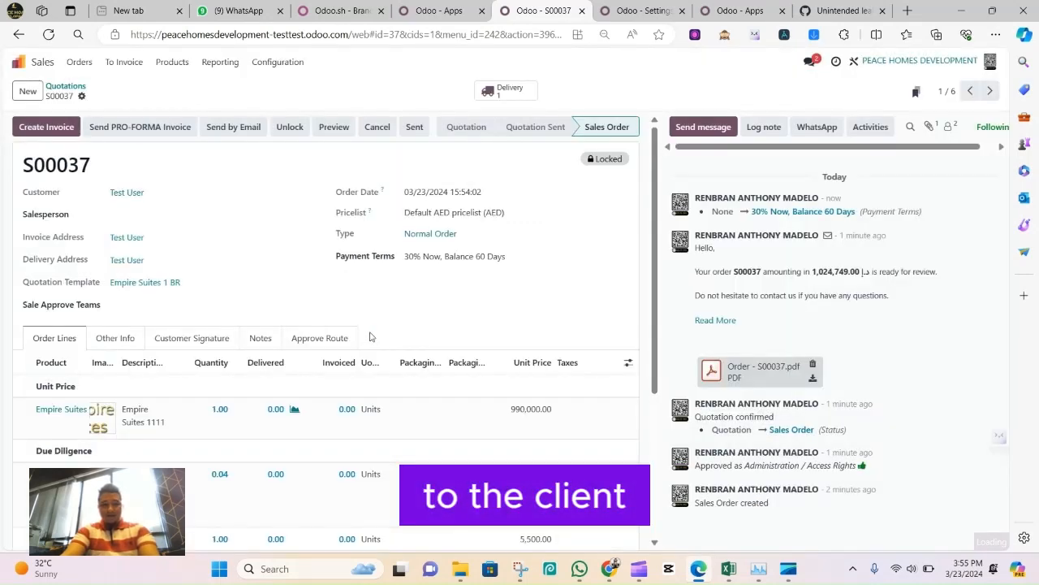
left_click(168, 256)
key("BackSpace")
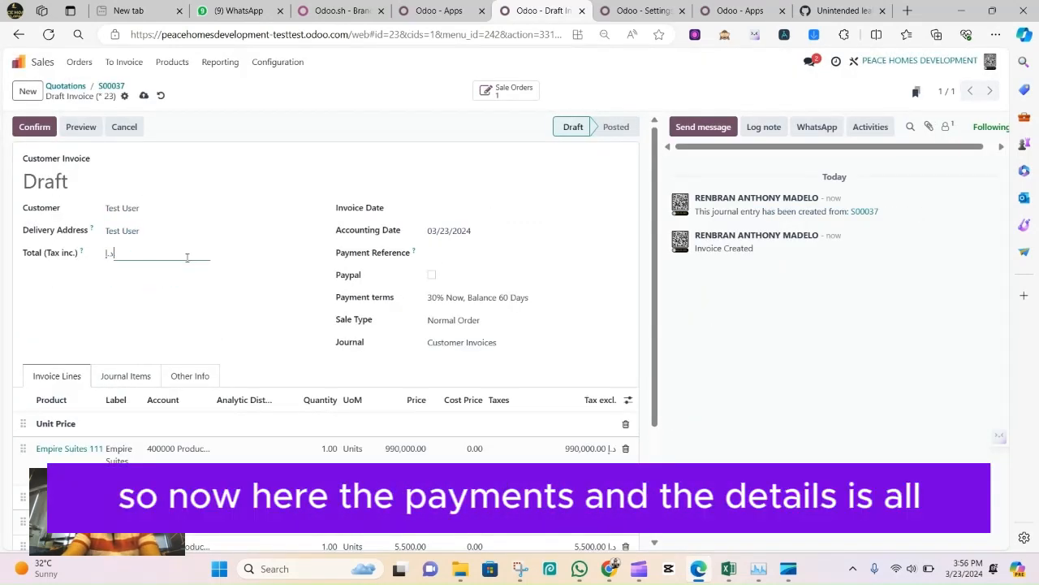
scroll(192, 306, "down", 2)
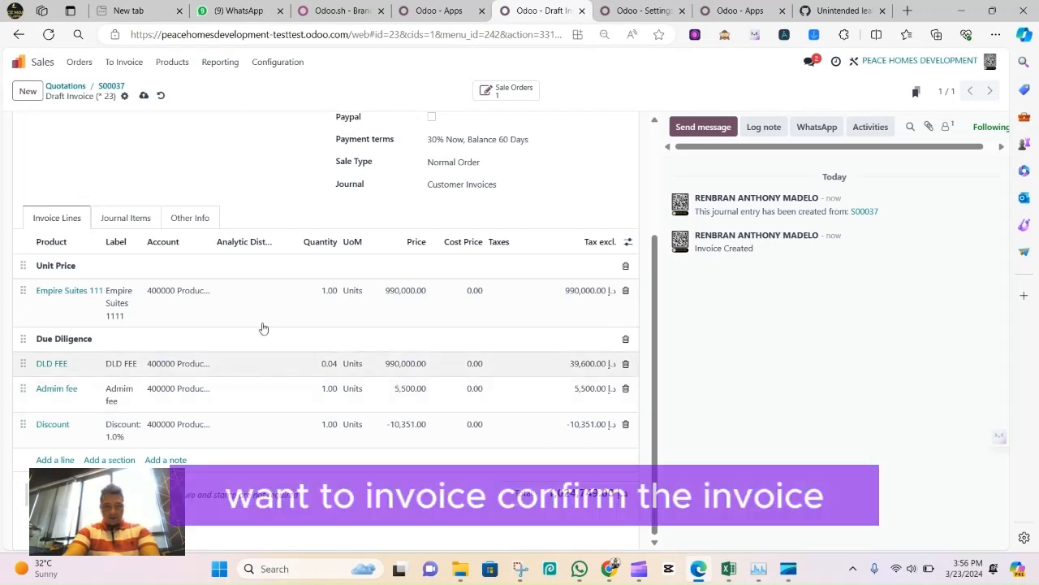
scroll(51, 132, "up", 2)
left_click(50, 132)
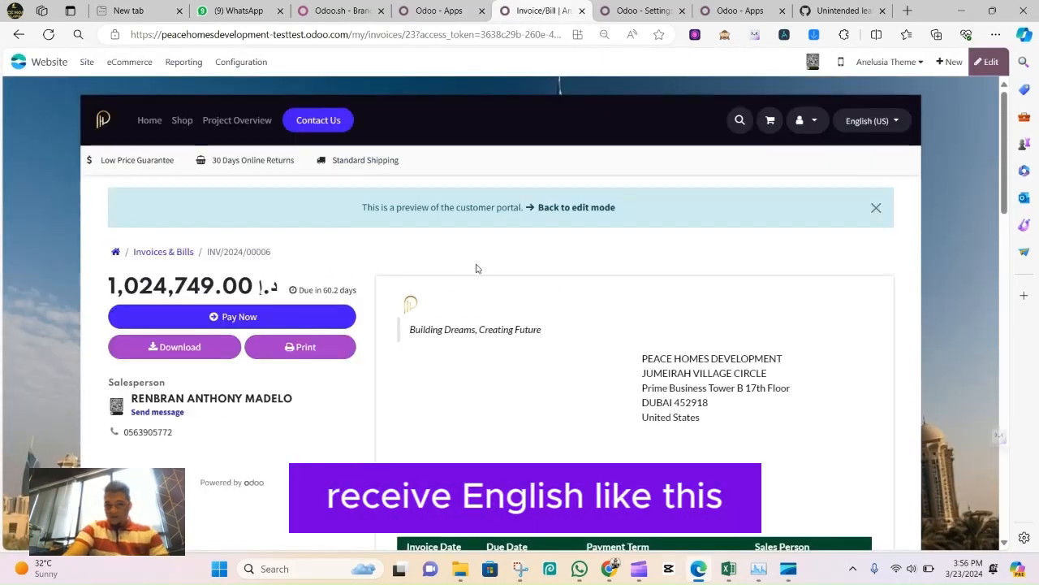
Review the invoice in the customer portal preview, including its payment term, due date and product lines
scroll(462, 278, "down", 2)
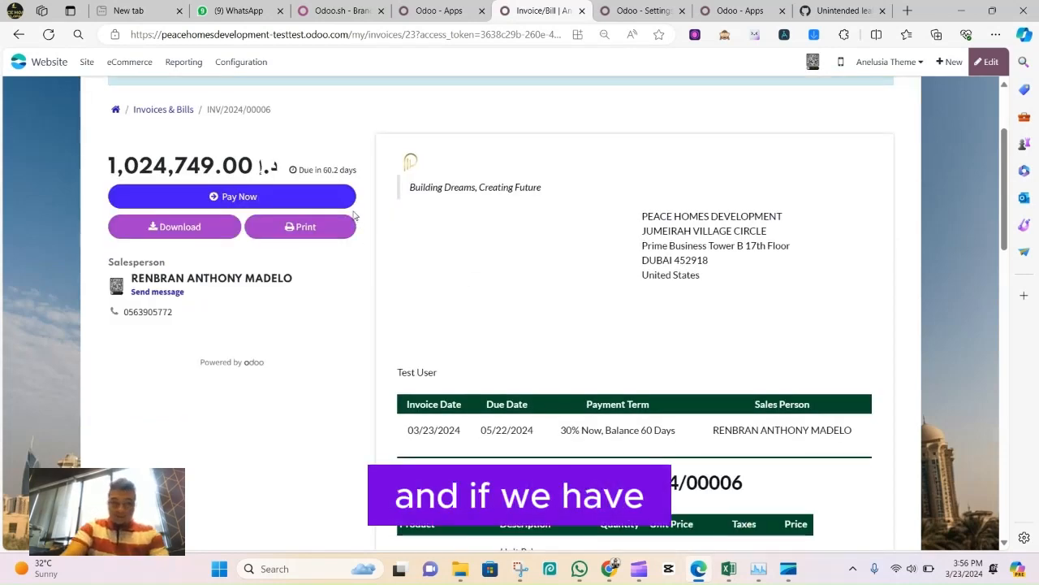
scroll(453, 229, "down", 2)
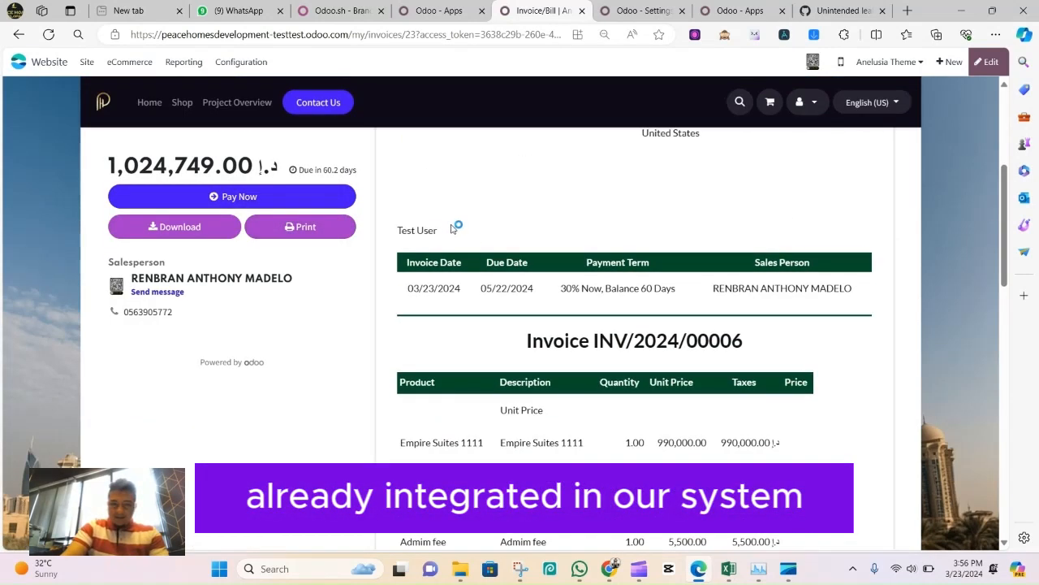
scroll(472, 267, "down", 3)
scroll(471, 267, "up", 3)
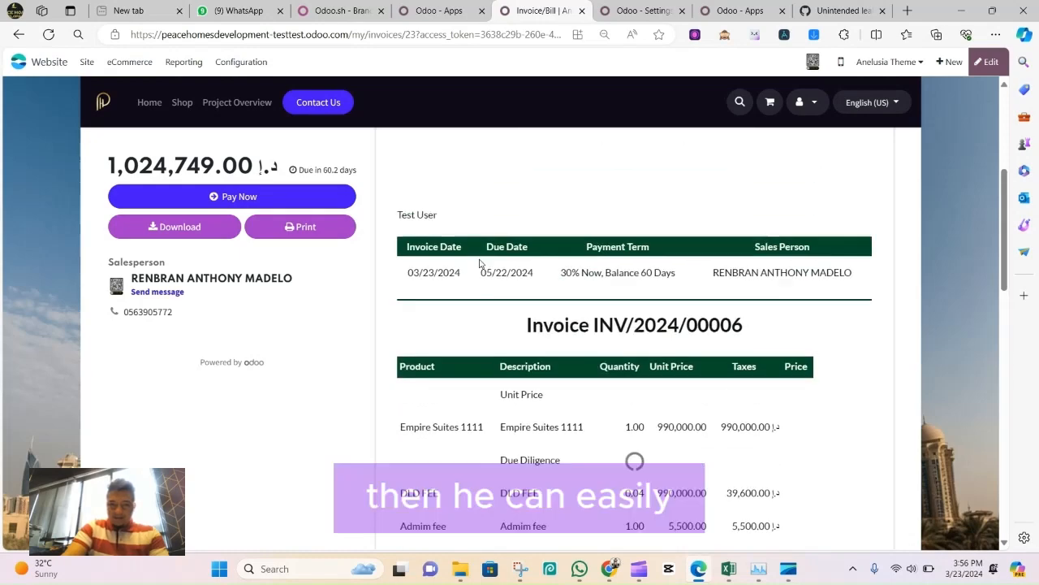
Review the rest of the invoice's portal page and check which payment options its Pay Now dialog offers
scroll(480, 268, "down", 8)
scroll(524, 293, "down", 4)
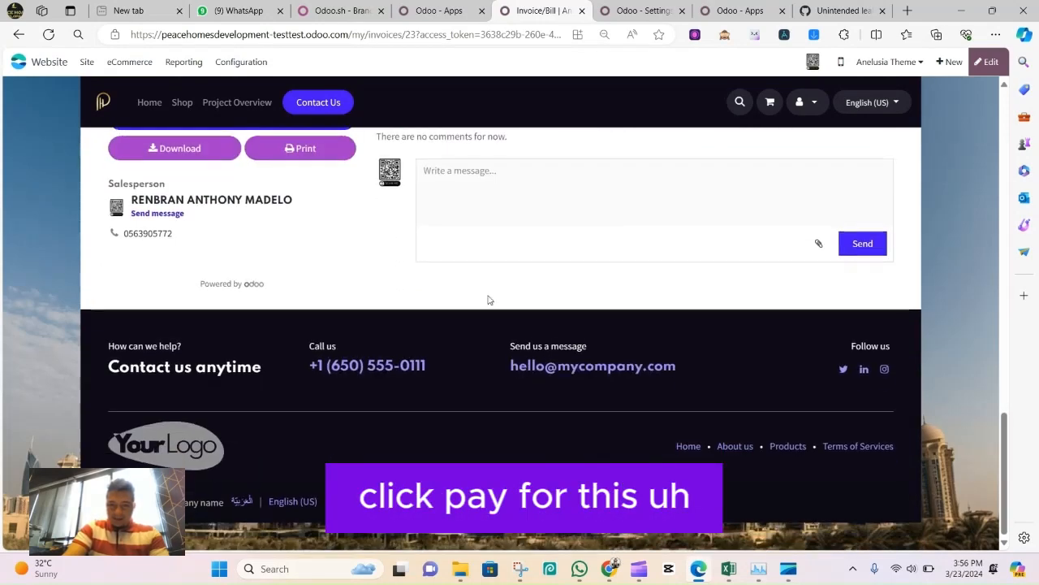
scroll(487, 298, "up", 13)
scroll(357, 308, "down", 2)
scroll(406, 328, "up", 1)
scroll(267, 230, "up", 3)
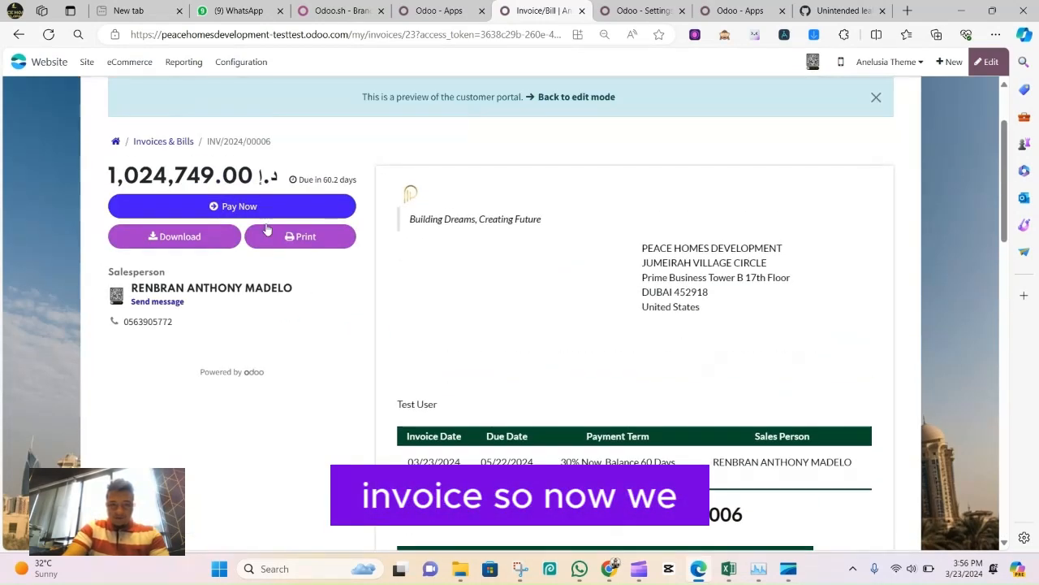
left_click(333, 206)
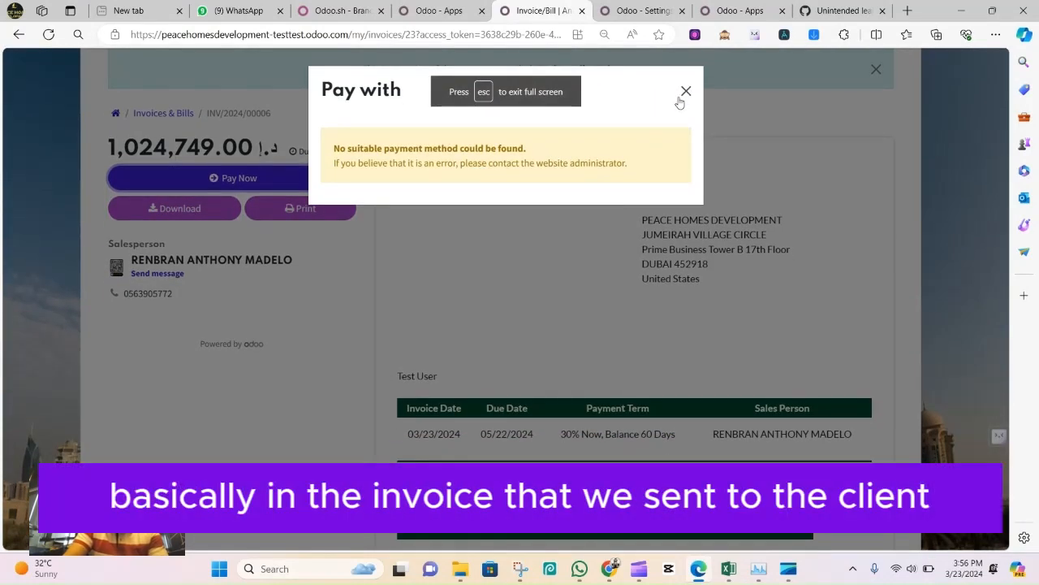
left_click(685, 93)
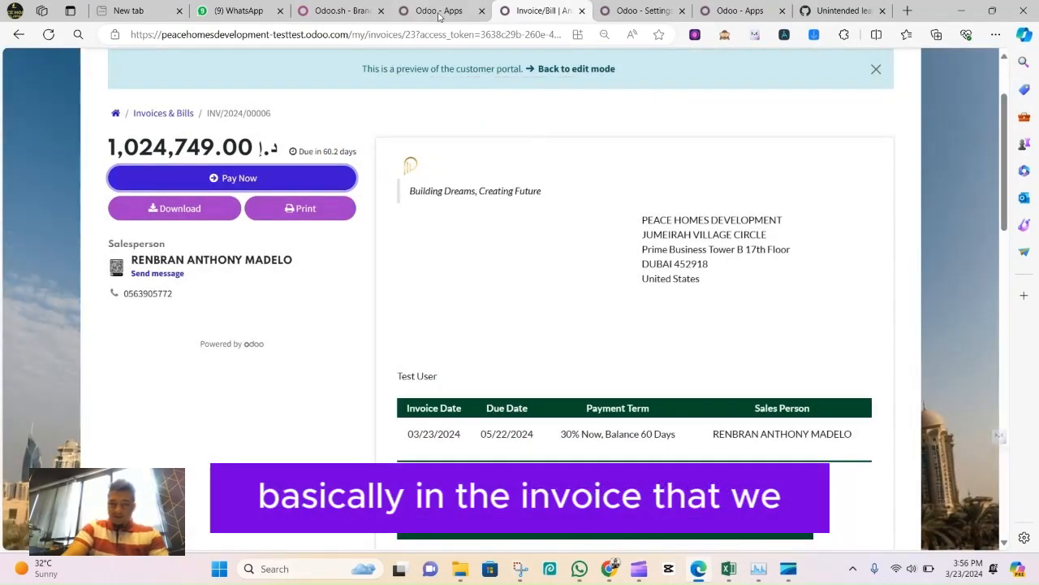
Close the invoice portal preview and return from the Settings page to the Sales quotations list
key("ctrl+w")
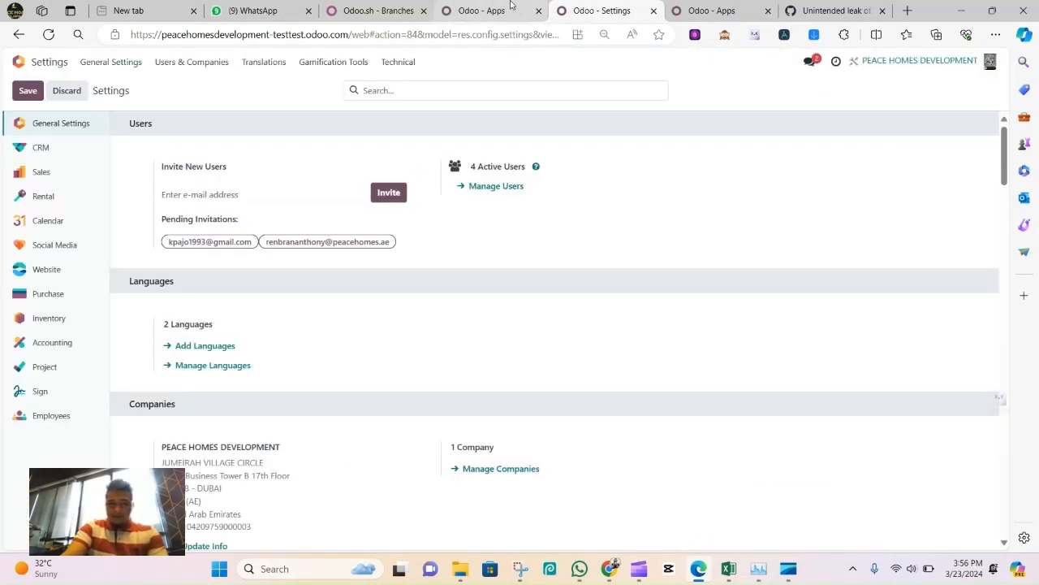
left_click(512, 9)
left_click(578, 11)
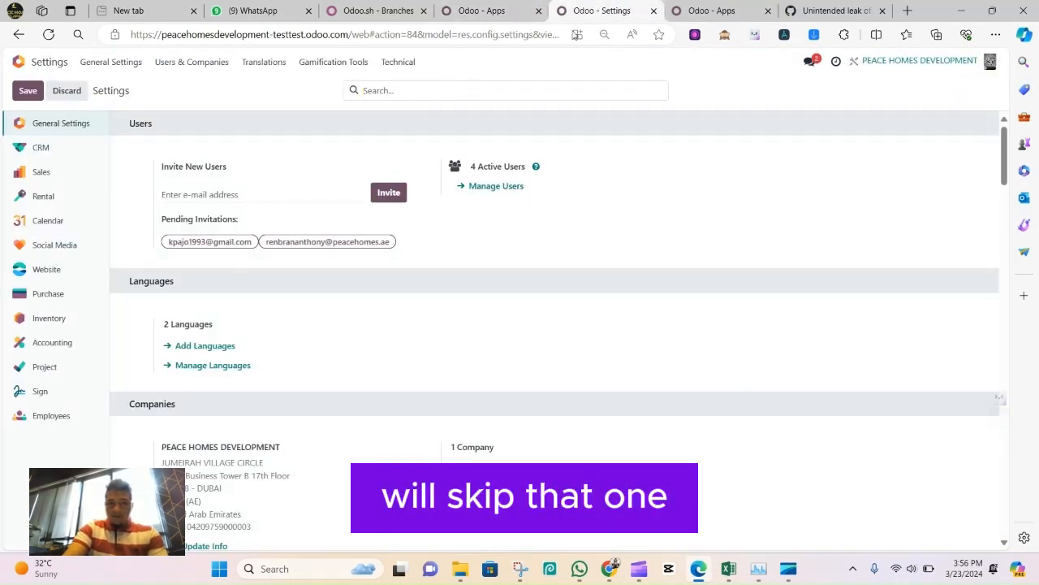
left_click(103, 65)
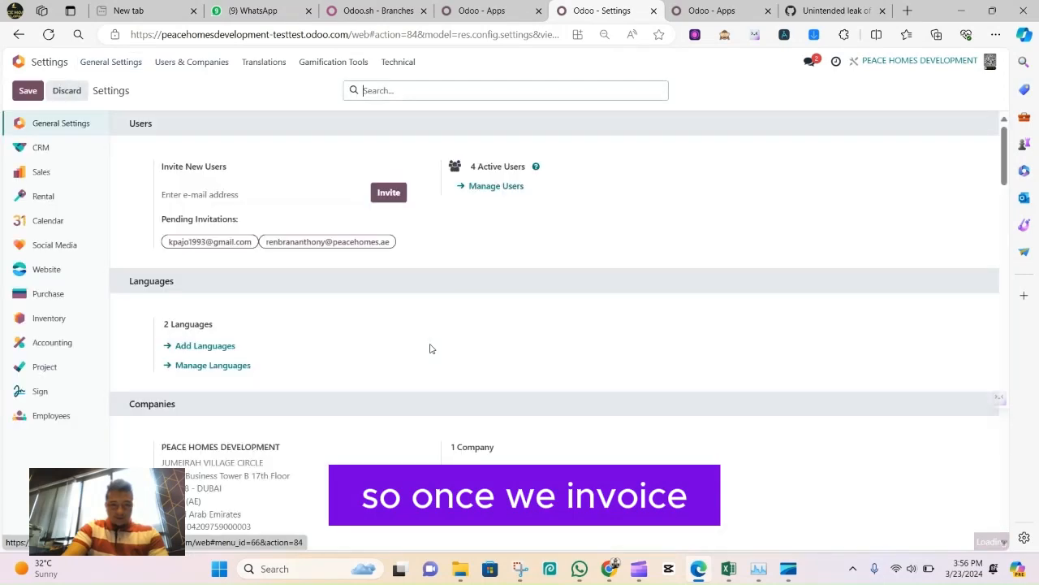
left_click(20, 62)
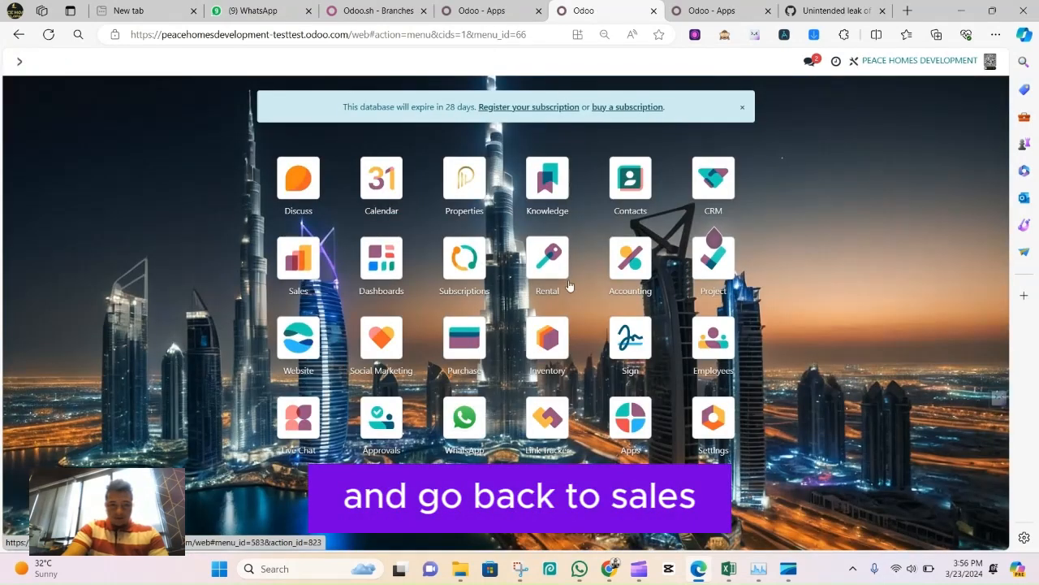
left_click(298, 259)
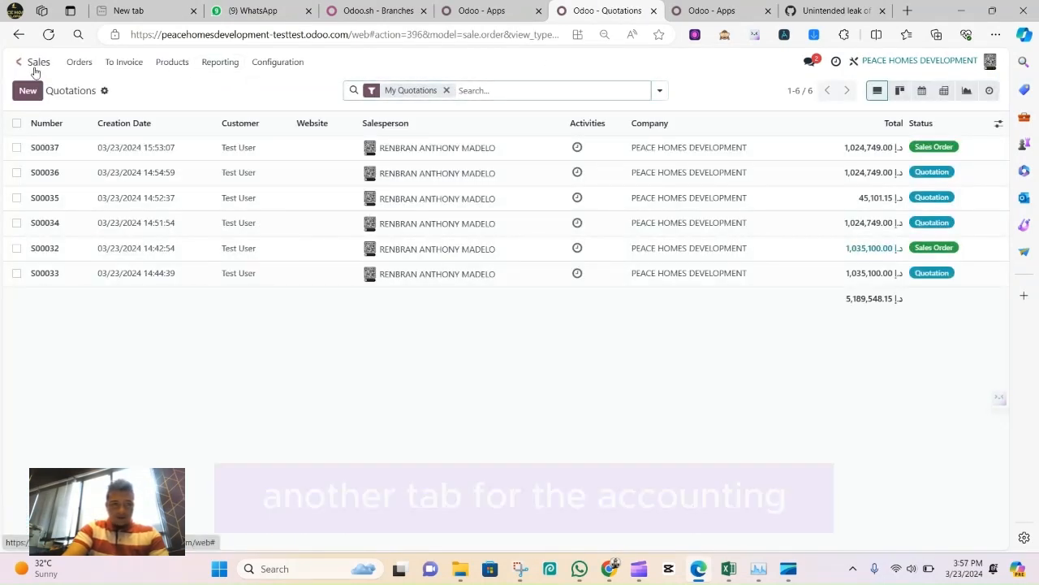
Open the Accounting app in a separate browser tab, show the customer invoices list and dismiss its onboarding banner
middle_click(35, 73)
left_click(625, 11)
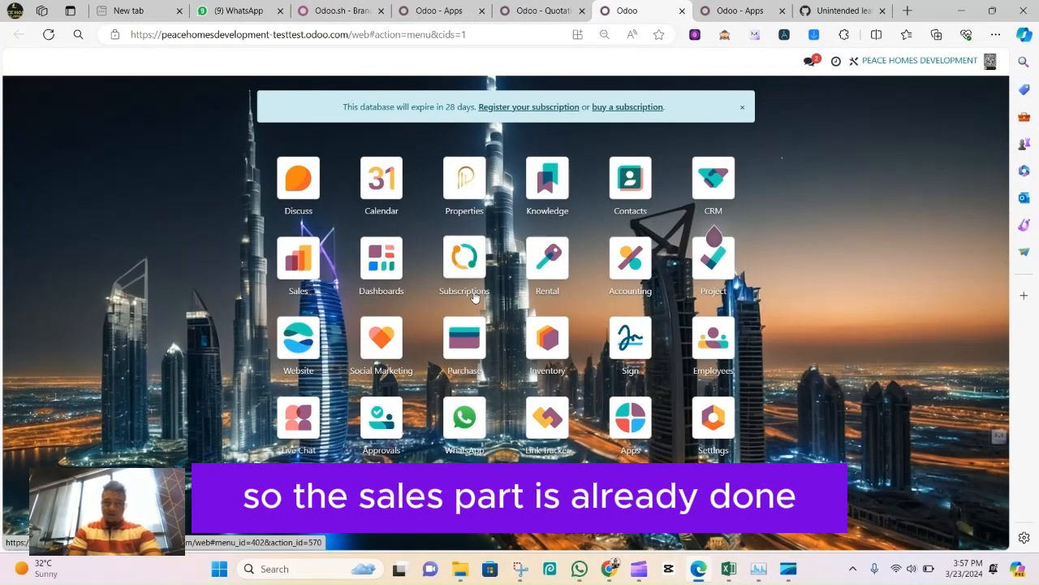
left_click(613, 255)
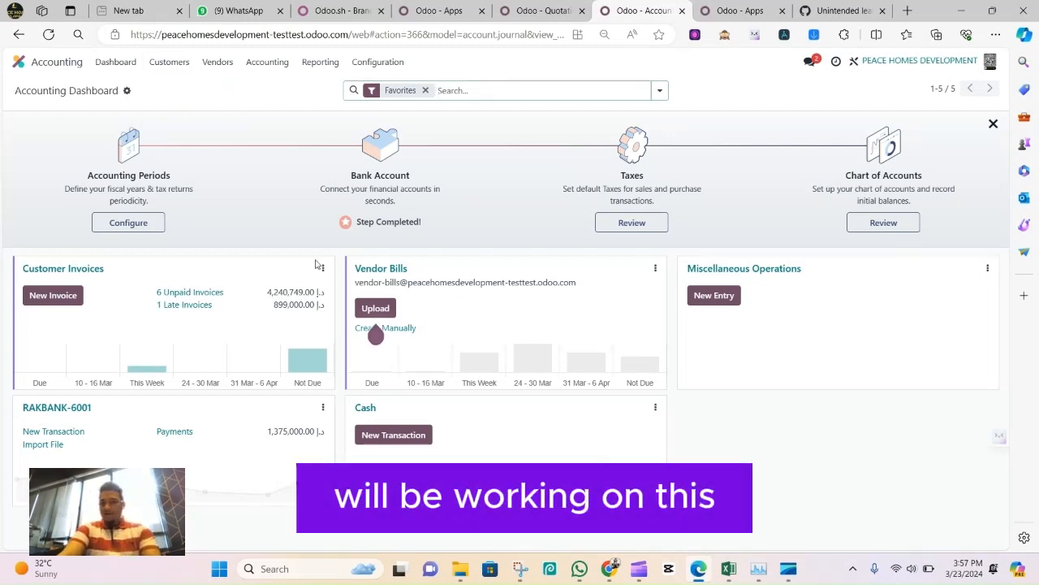
left_click(169, 62)
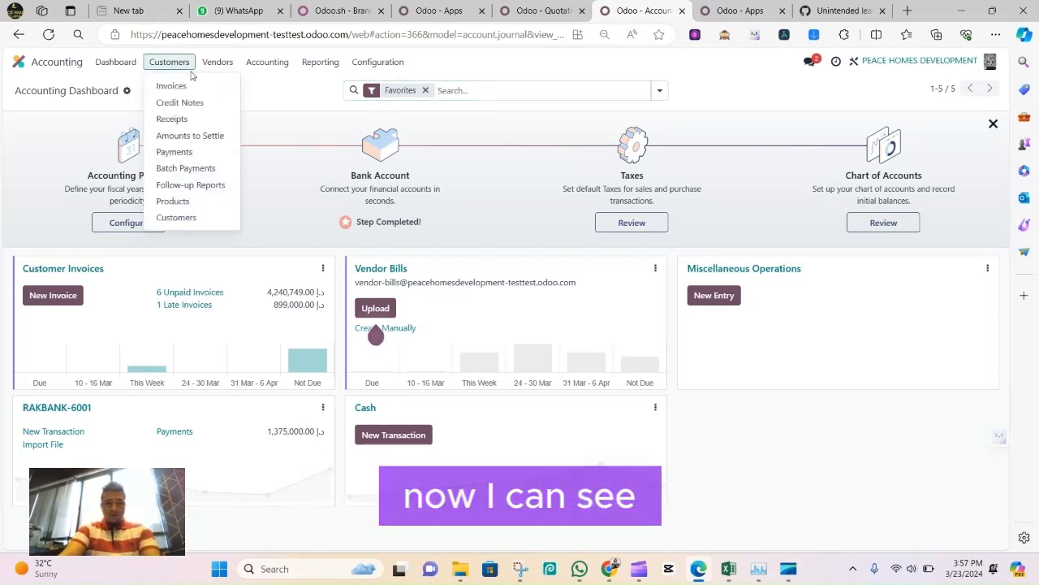
left_click(172, 86)
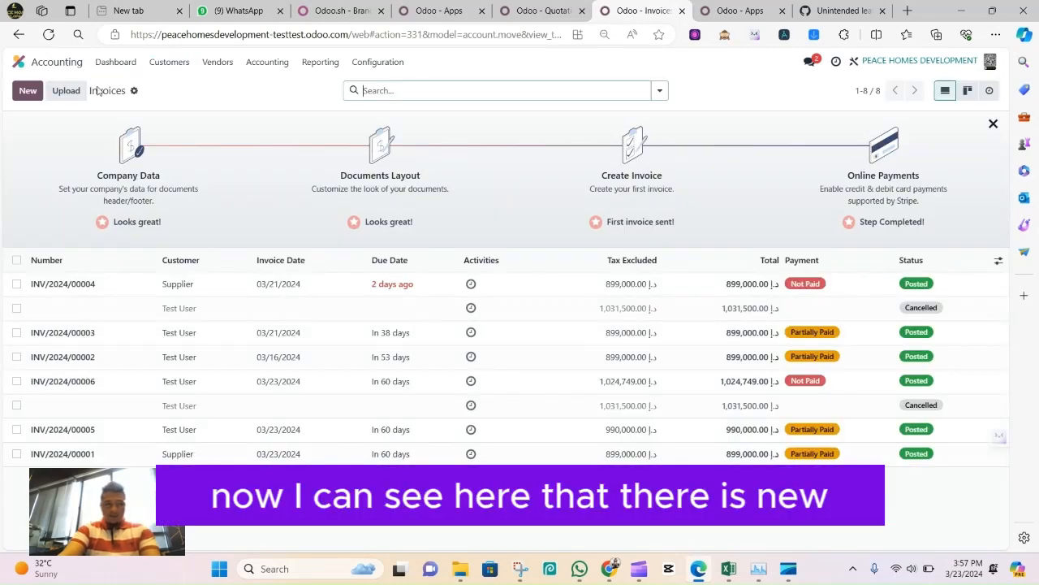
left_click(993, 123)
Register a partial payment of 300,000.00 on the sales order's invoice, dated 03/23/2024, keeping the payment difference open
left_click(535, 8)
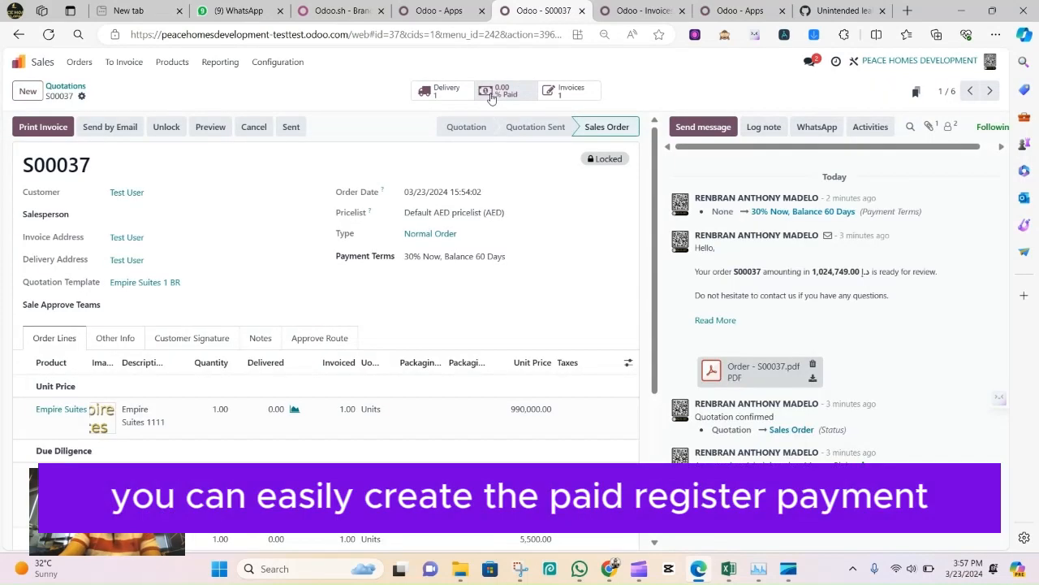
left_click(493, 91)
left_click(140, 136)
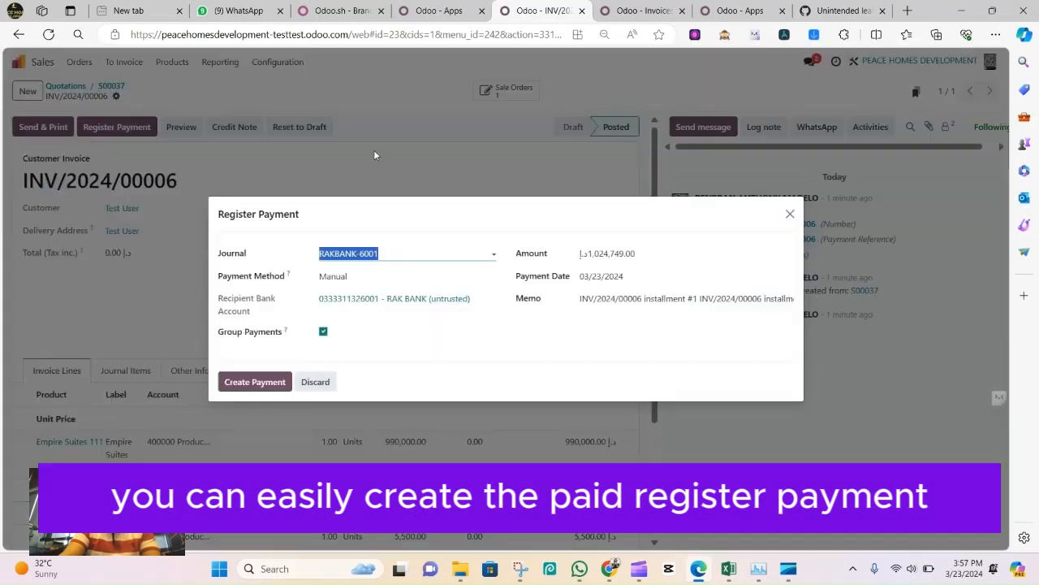
double_click(622, 254)
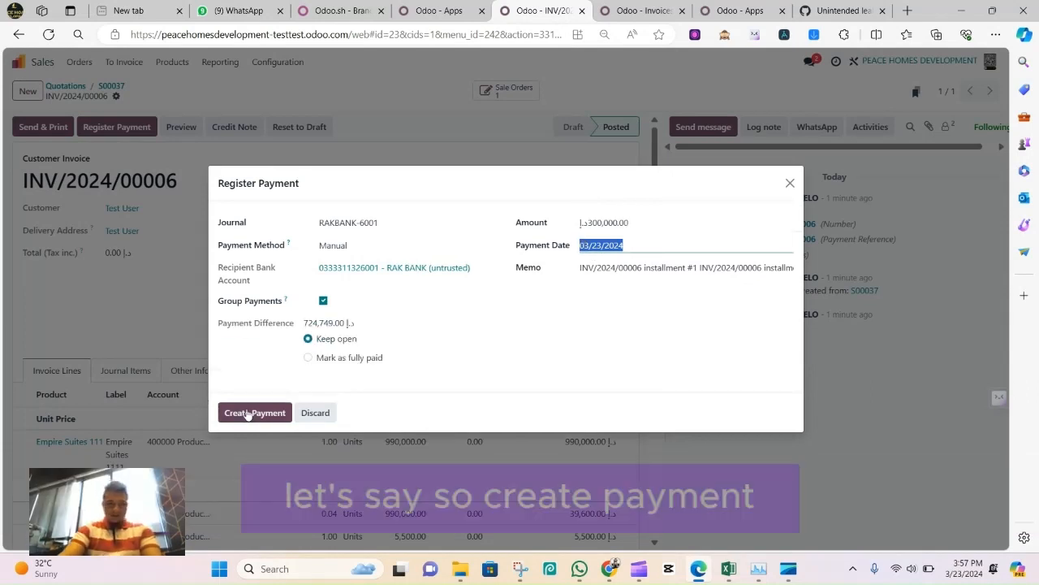
left_click(252, 414)
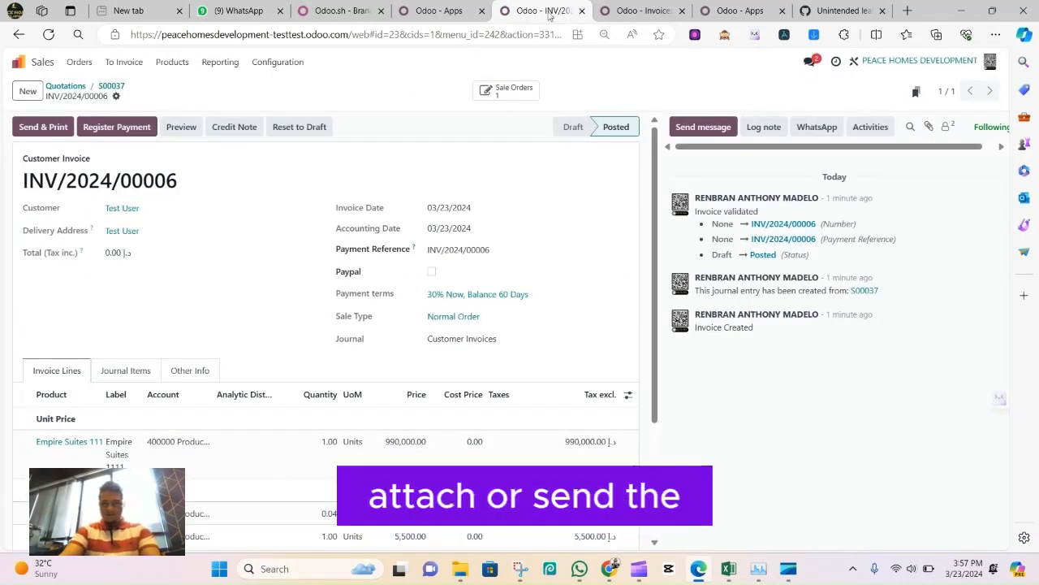
Check the log note area of the invoice and go back to its sales order
left_click(768, 134)
left_click(765, 128)
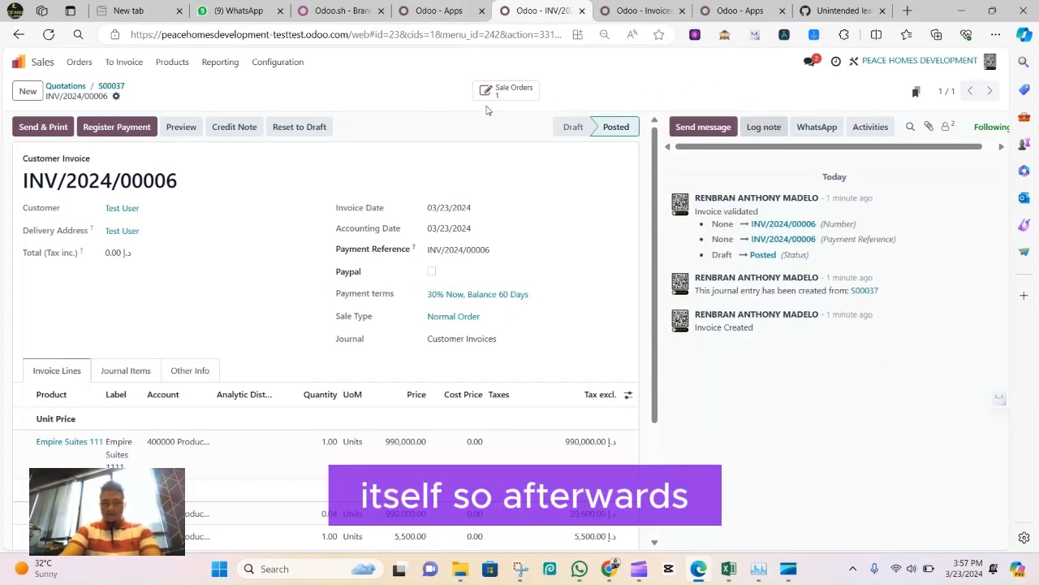
left_click(111, 87)
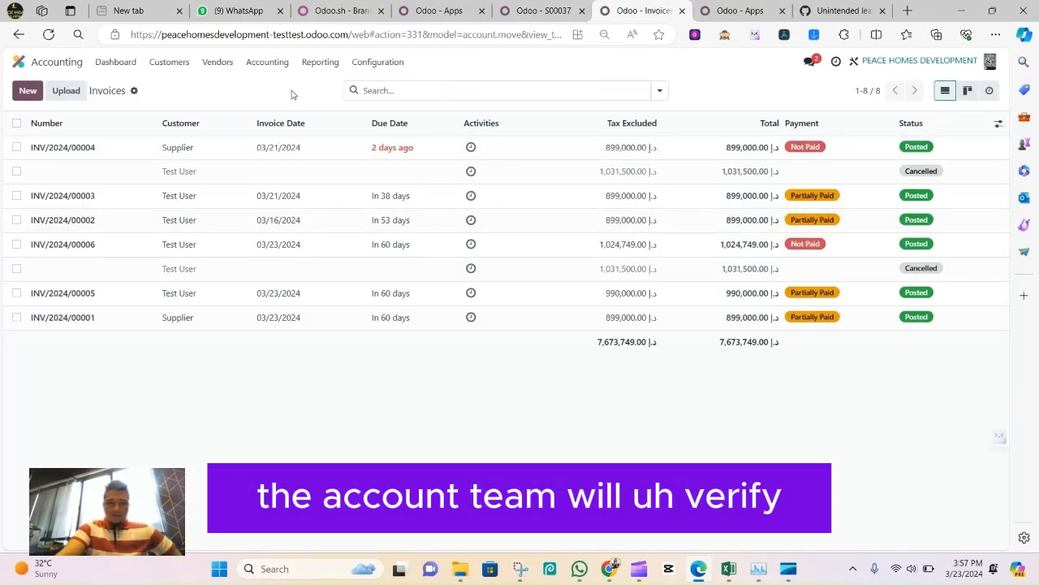
Open the 300,000.00 customer payment that is waiting for approval in Accounting, then approve and confirm it
left_click(169, 61)
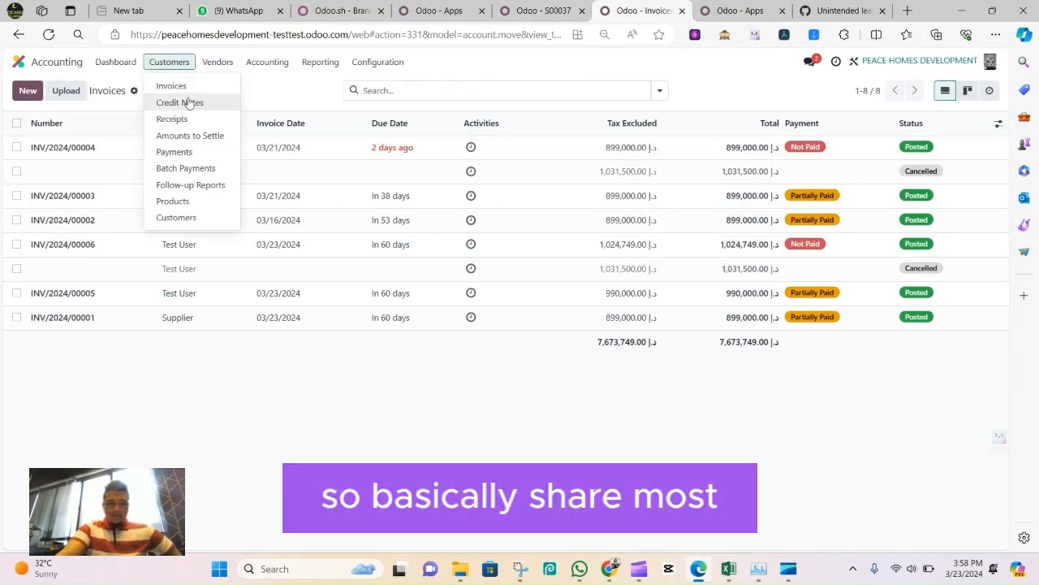
left_click(172, 121)
left_click(167, 65)
left_click(189, 149)
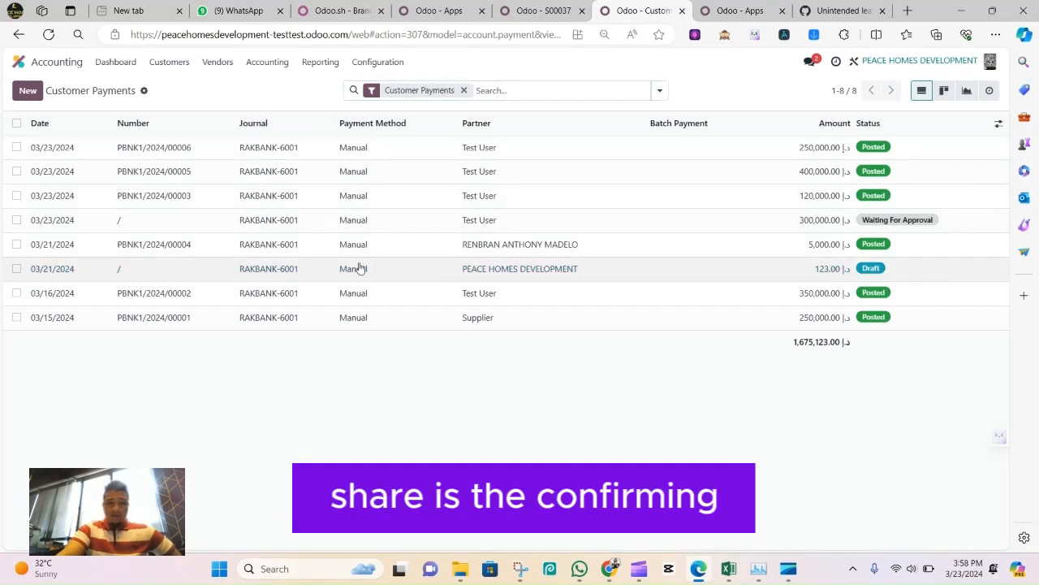
left_click(342, 224)
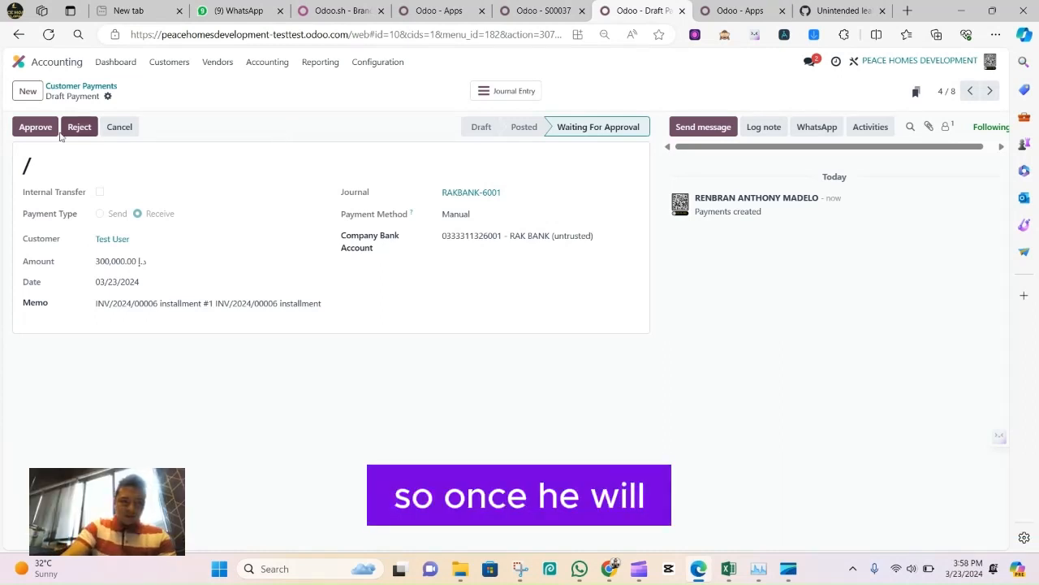
left_click(35, 126)
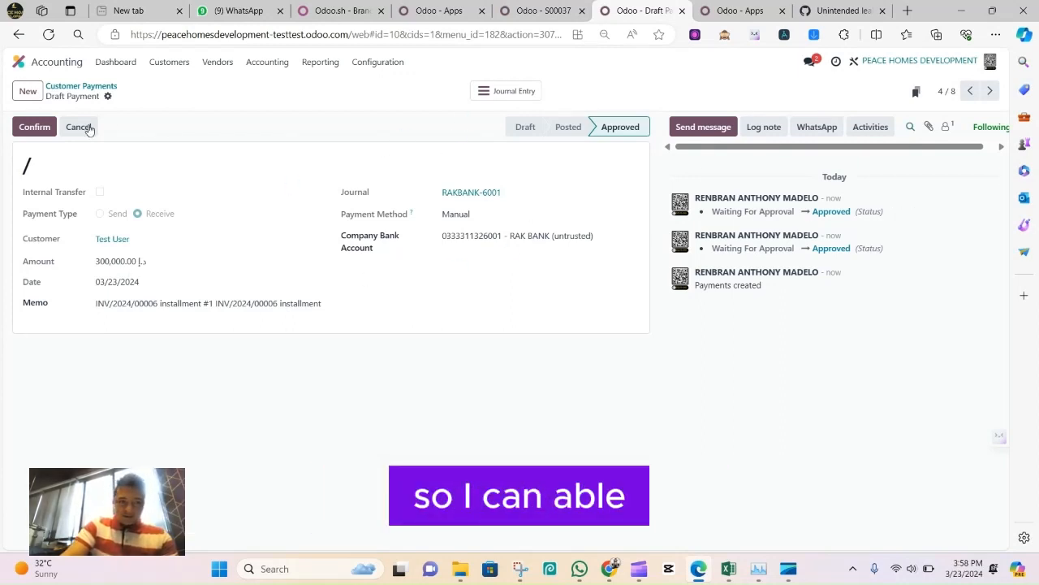
left_click(33, 132)
Return to the customer invoices list and sort it by invoice number in ascending order
left_click(169, 62)
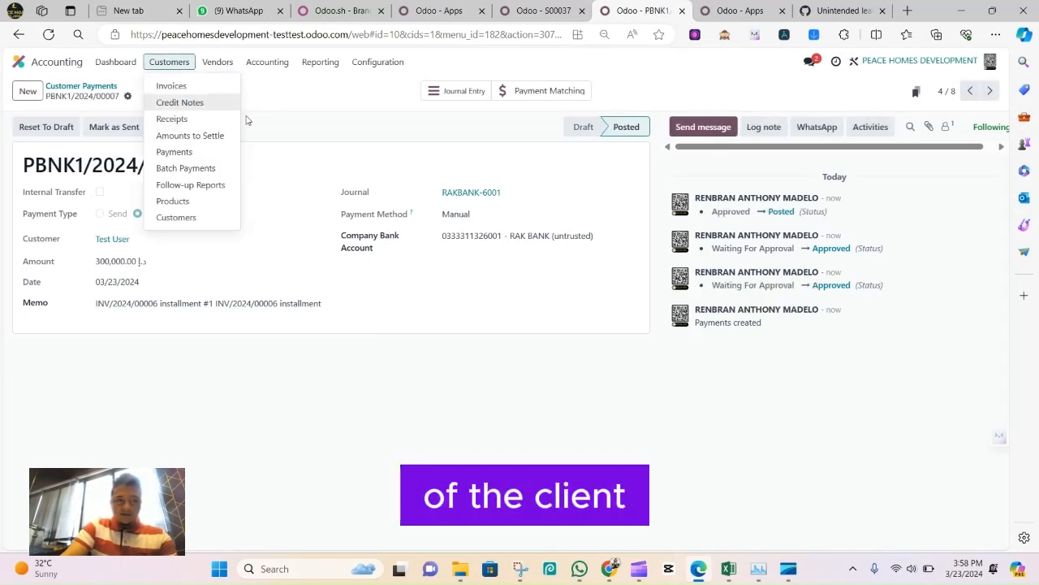
left_click(202, 86)
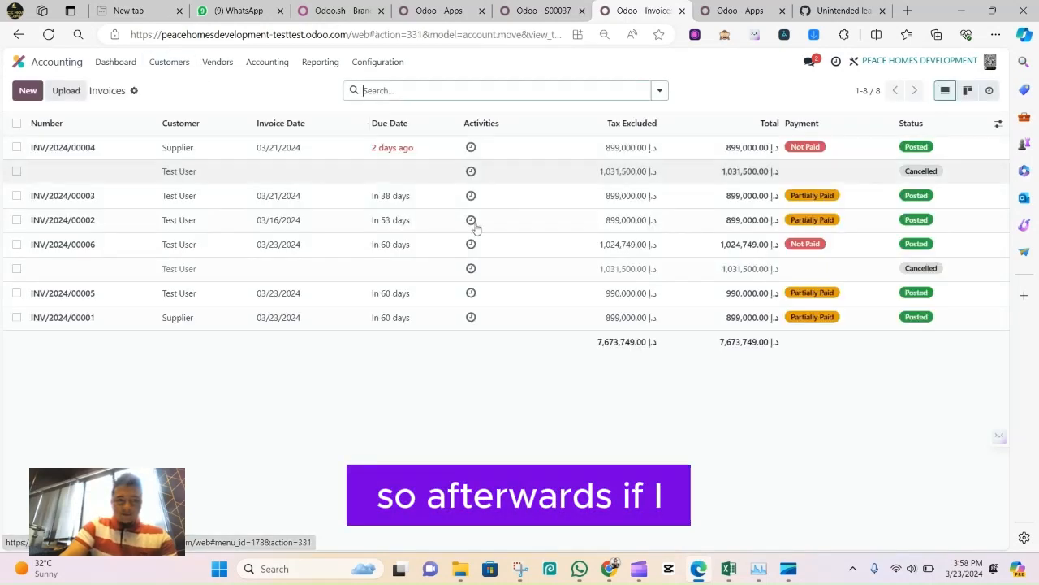
left_click(345, 156)
key("alt+Left")
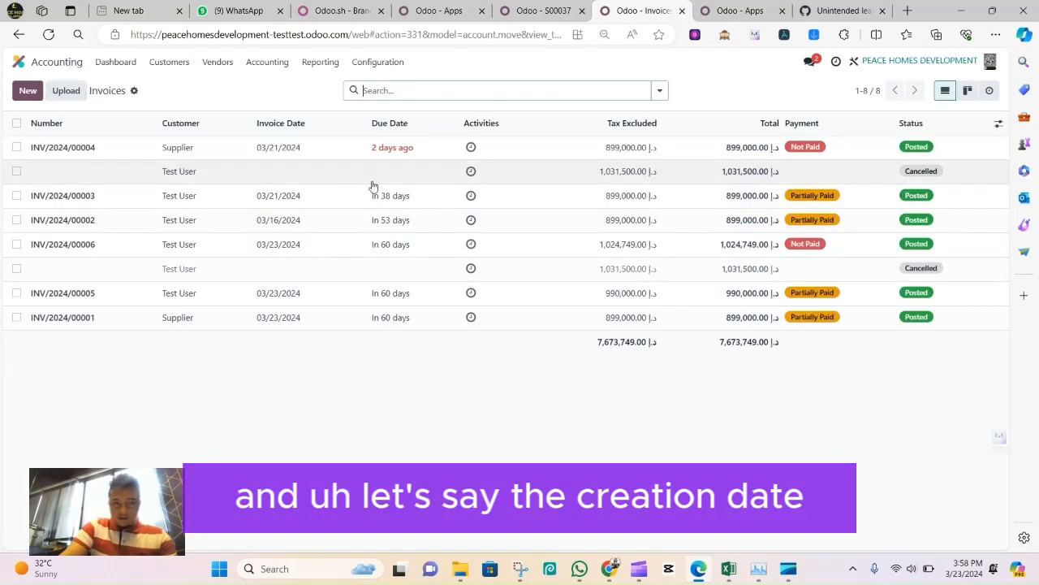
left_click(132, 123)
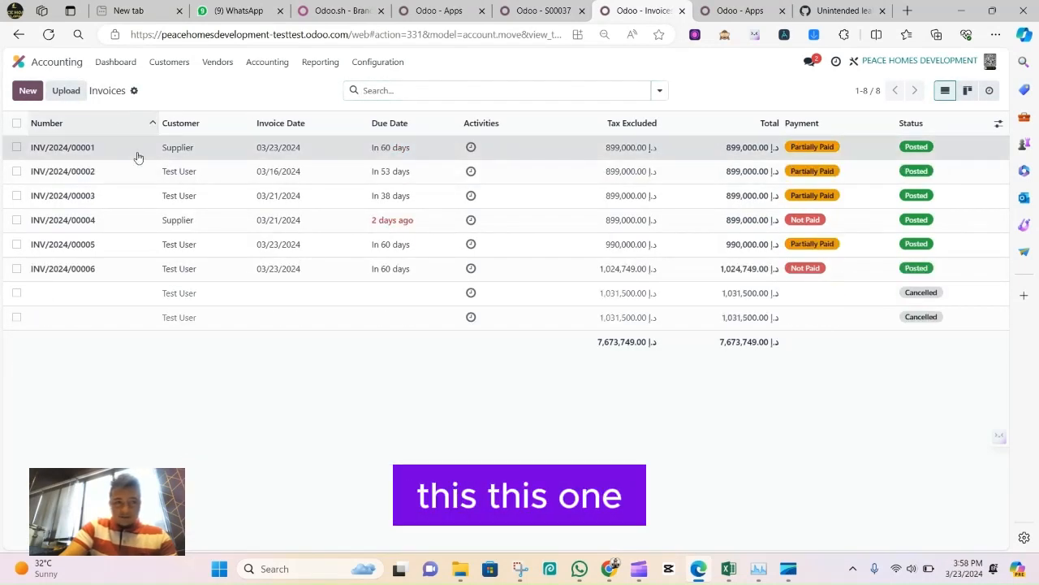
left_click(138, 157)
key("alt+Left")
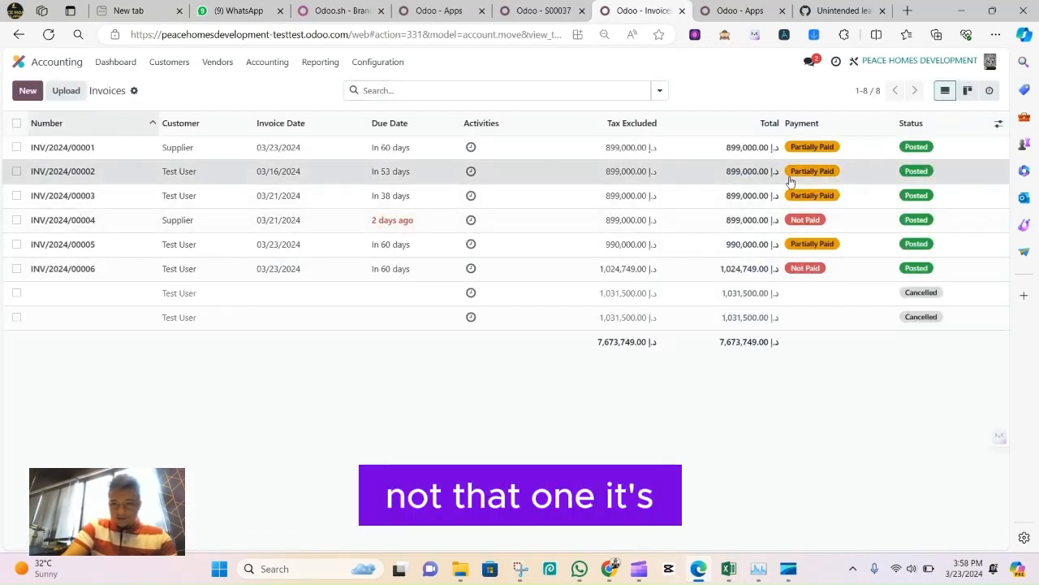
Examine the lines and payments of the invoice dated 03/16/2024, browse the following invoices and return to the invoices list
left_click(790, 180)
scroll(579, 292, "down", 5)
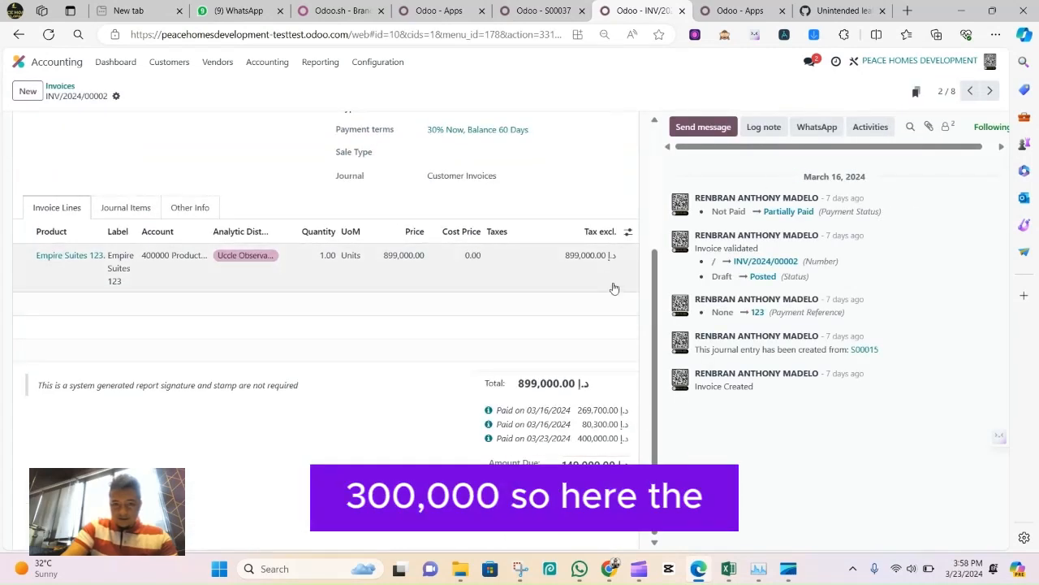
scroll(478, 360, "up", 2)
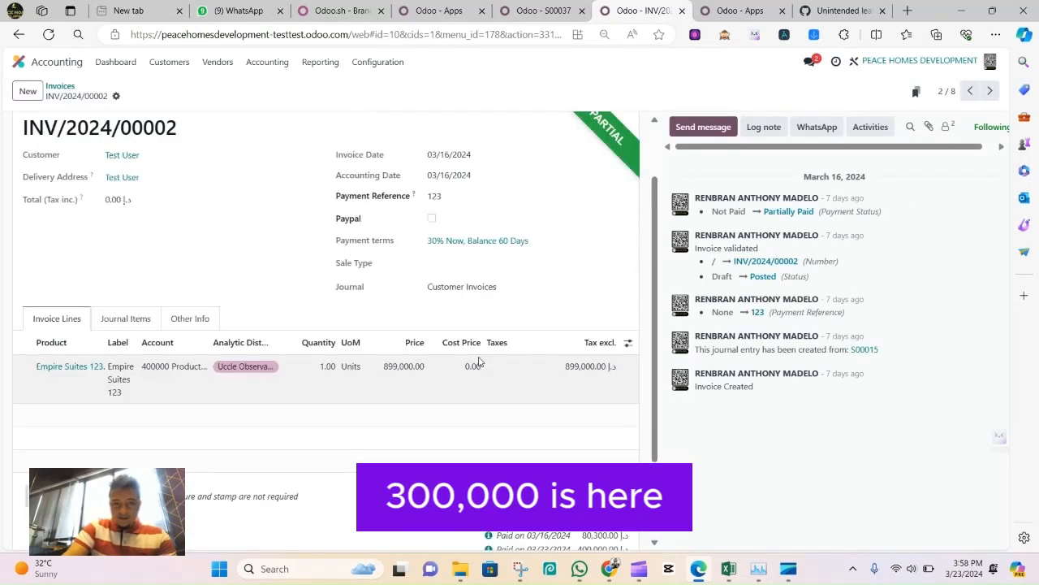
scroll(534, 355, "down", 2)
scroll(534, 355, "up", 3)
left_click(992, 91)
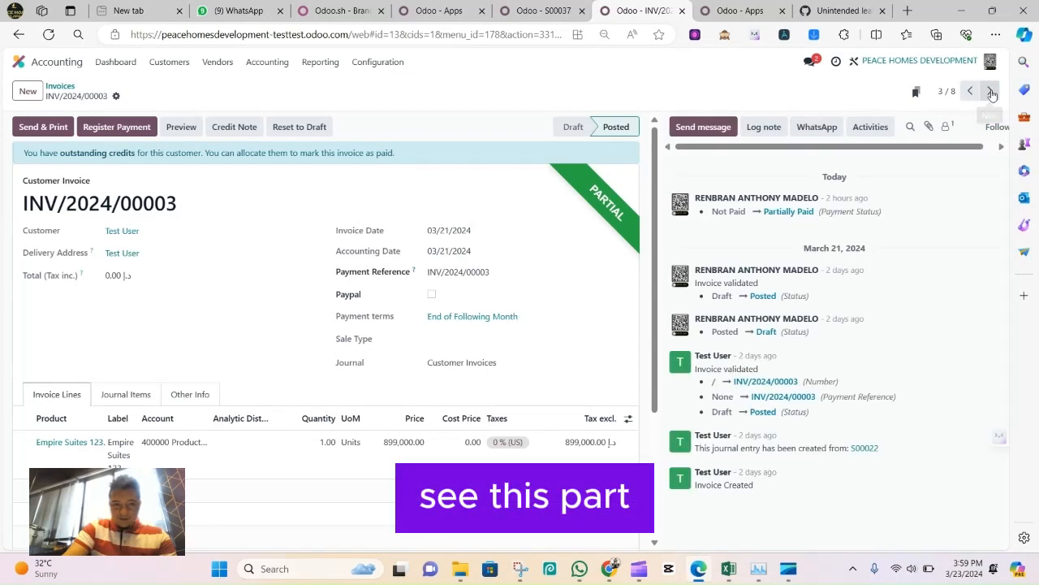
left_click(992, 94)
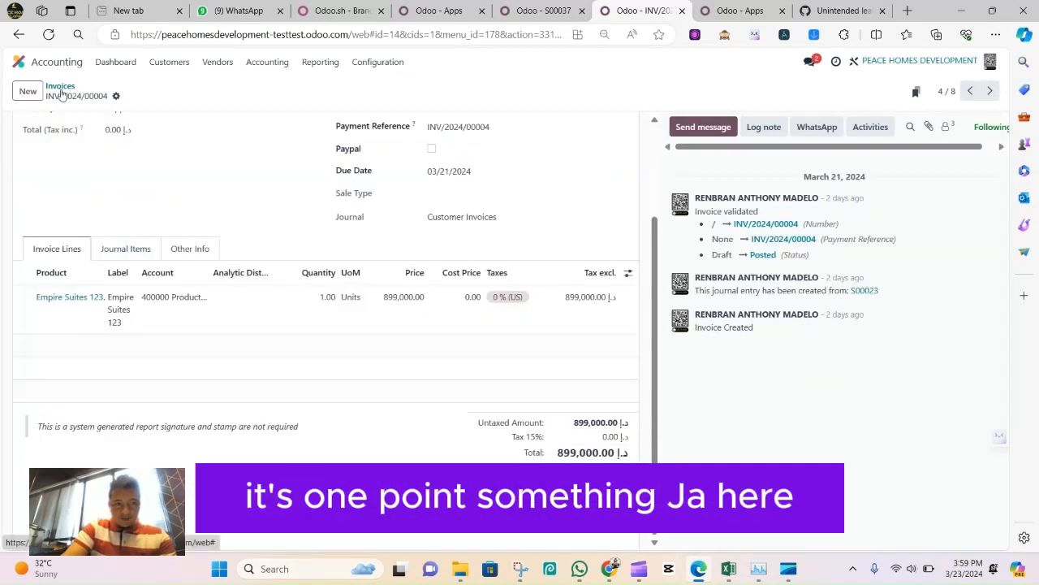
left_click(62, 87)
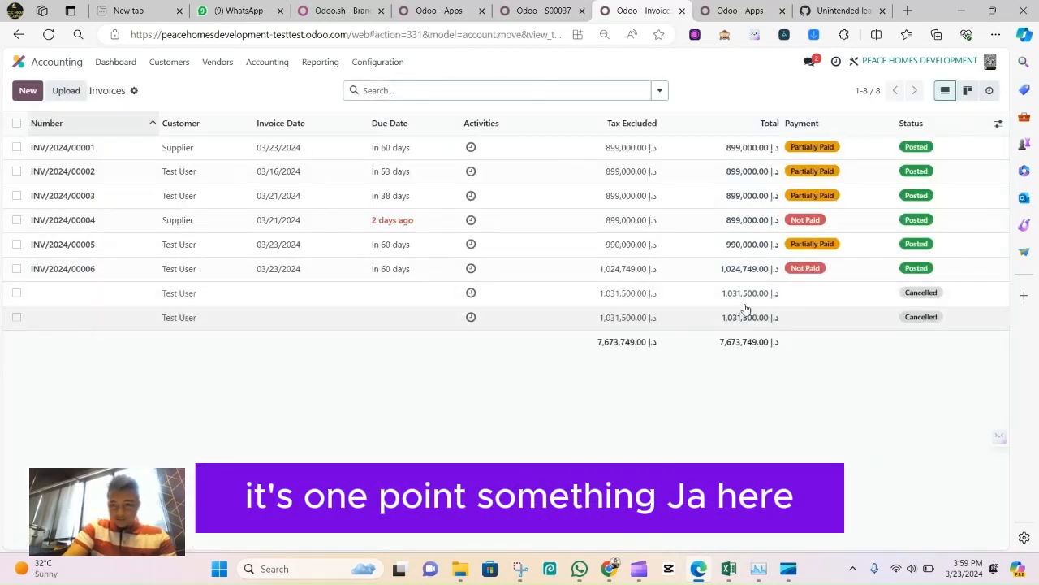
Open the unpaid 1,024,749.00 invoice and allocate the customer's outstanding payment credit to it
left_click(722, 268)
scroll(268, 335, "down", 3)
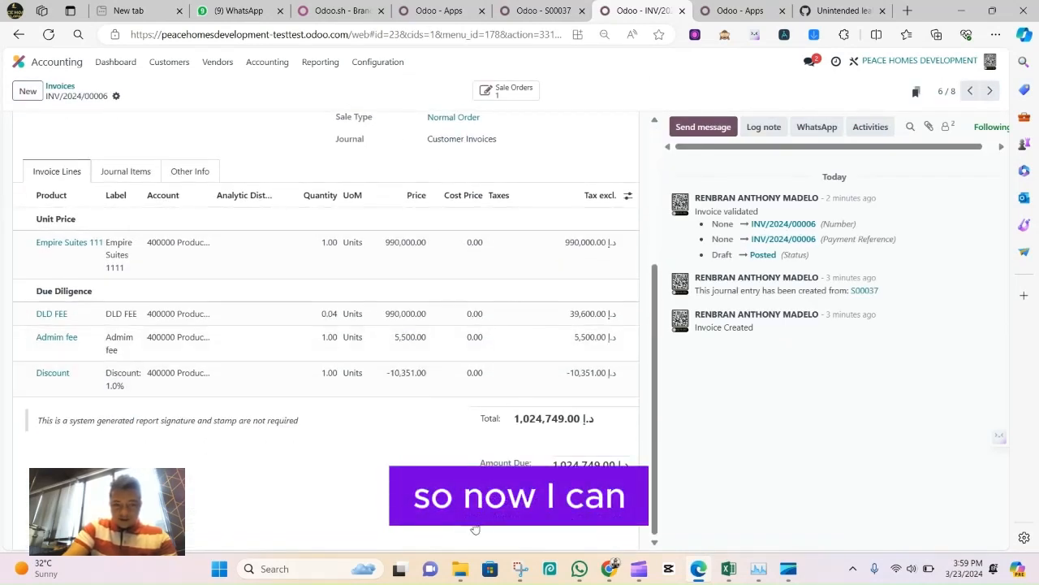
left_click(481, 503)
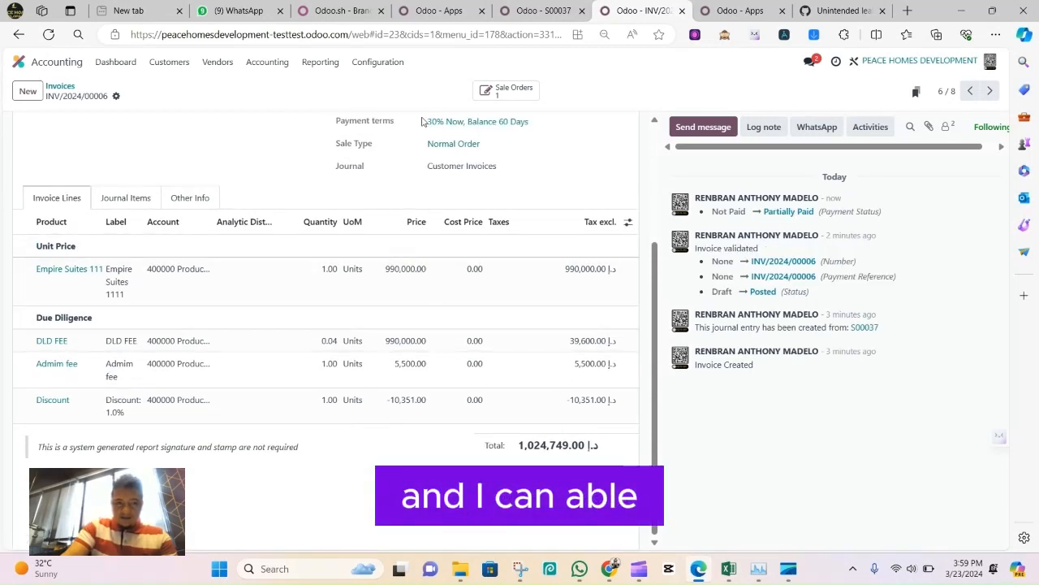
scroll(325, 325, "up", 3)
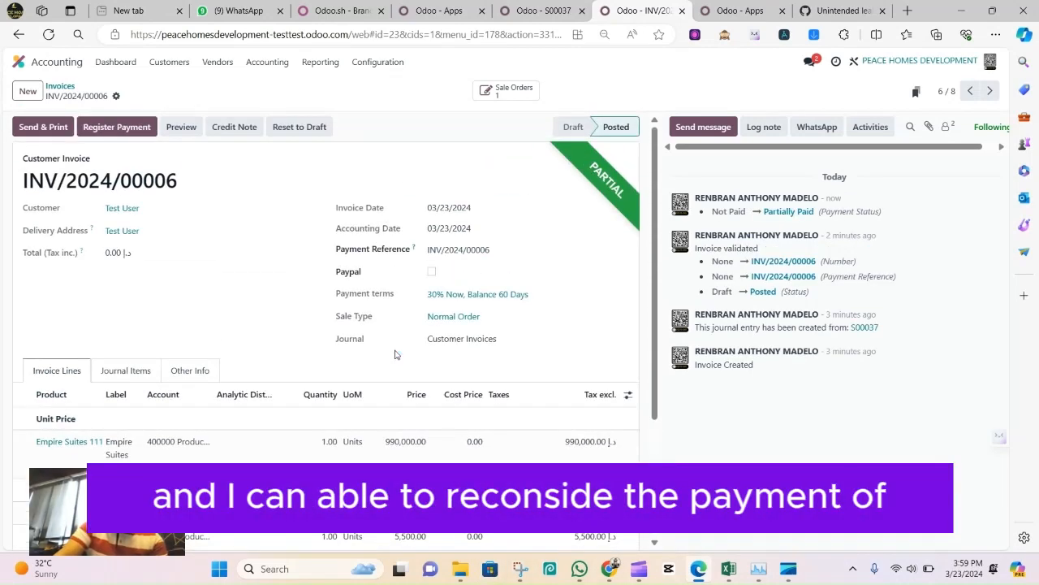
Switch to Sales, check the paid amount of order S00037 in the sales orders list, then open the order and return to the list
left_click(540, 11)
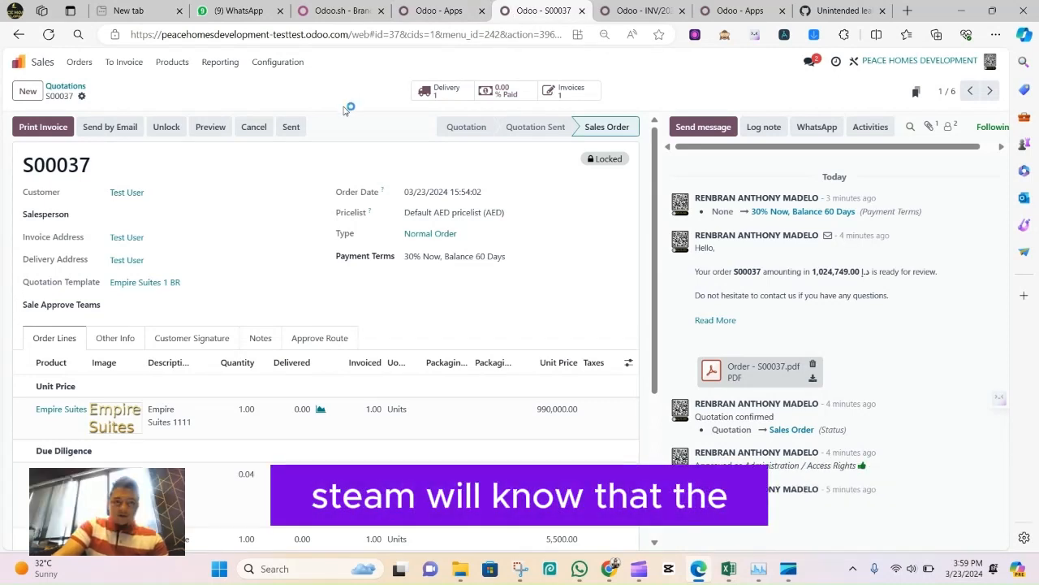
left_click(65, 86)
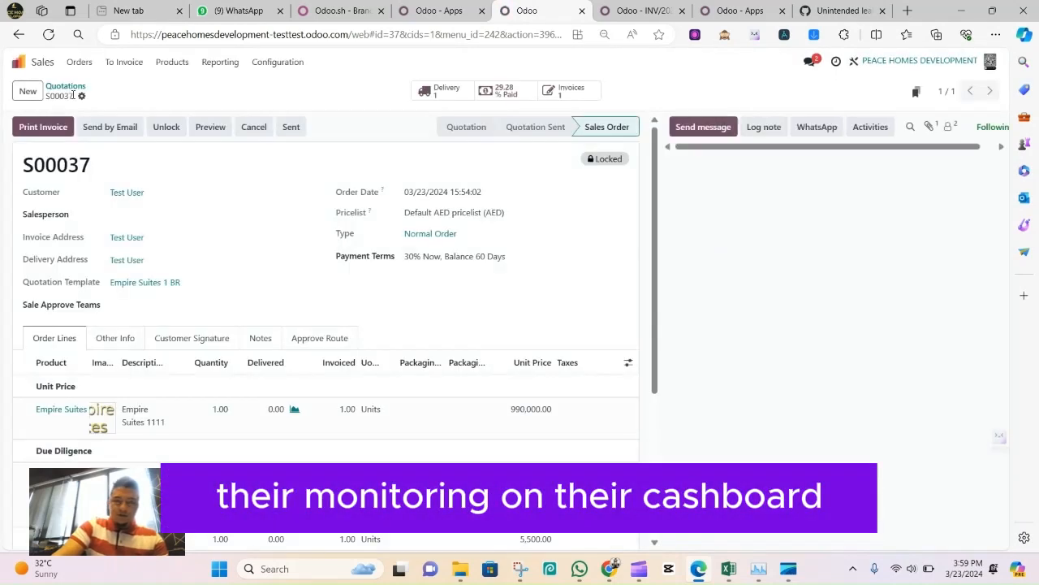
left_click(66, 89)
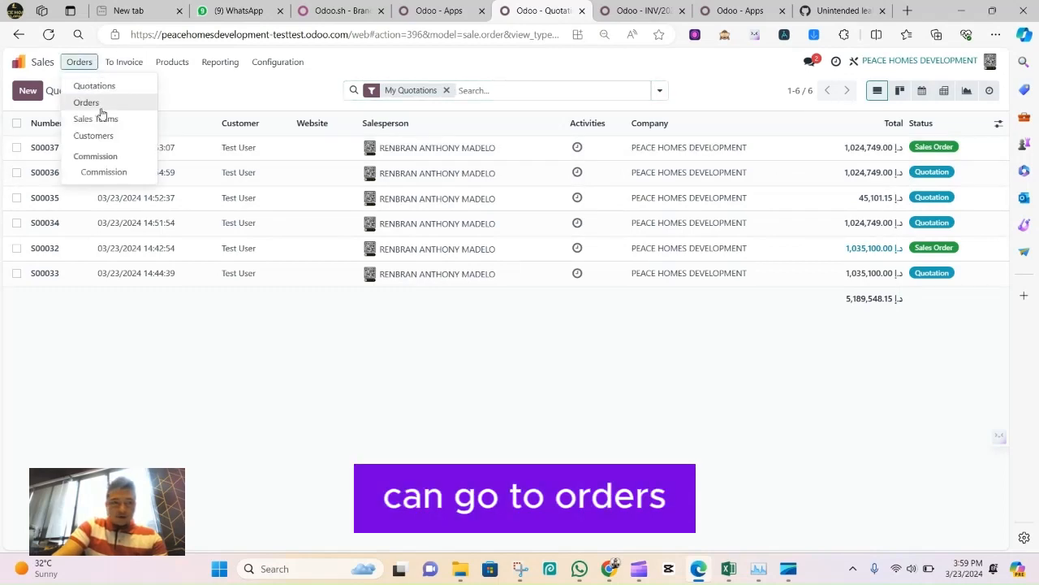
left_click(101, 109)
left_click_drag(778, 146, 844, 151)
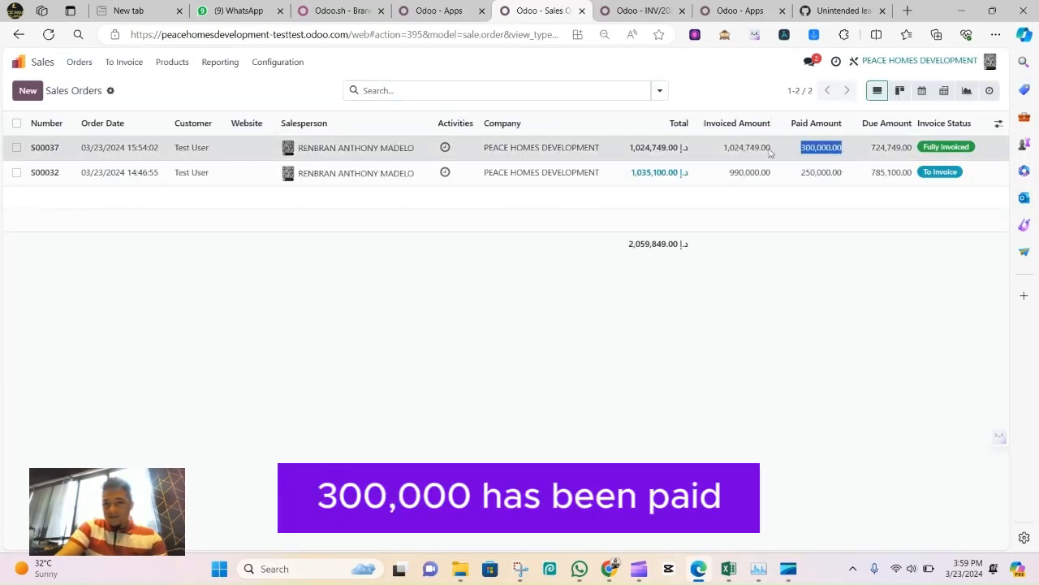
left_click(771, 151)
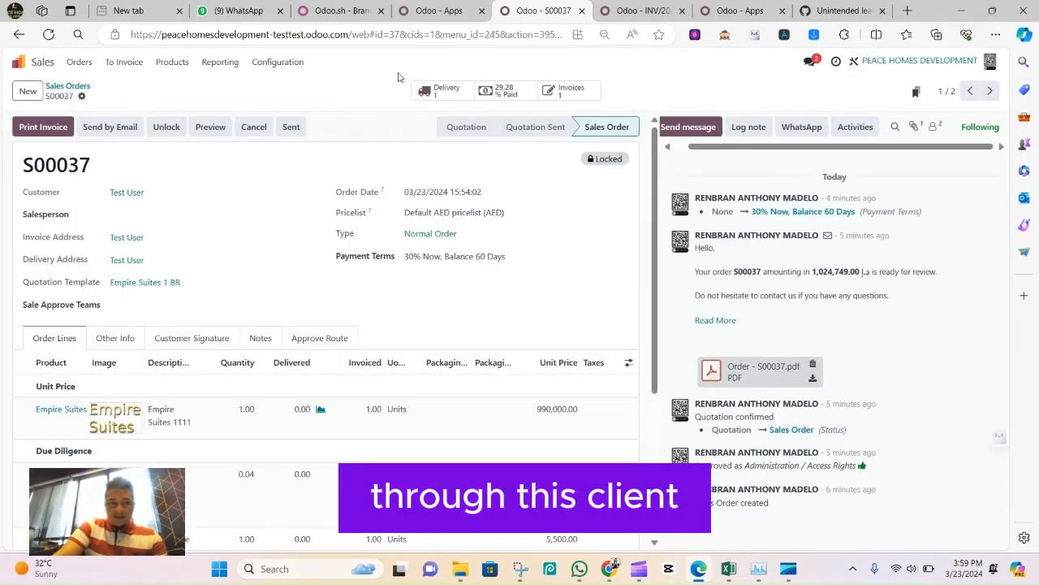
left_click(71, 85)
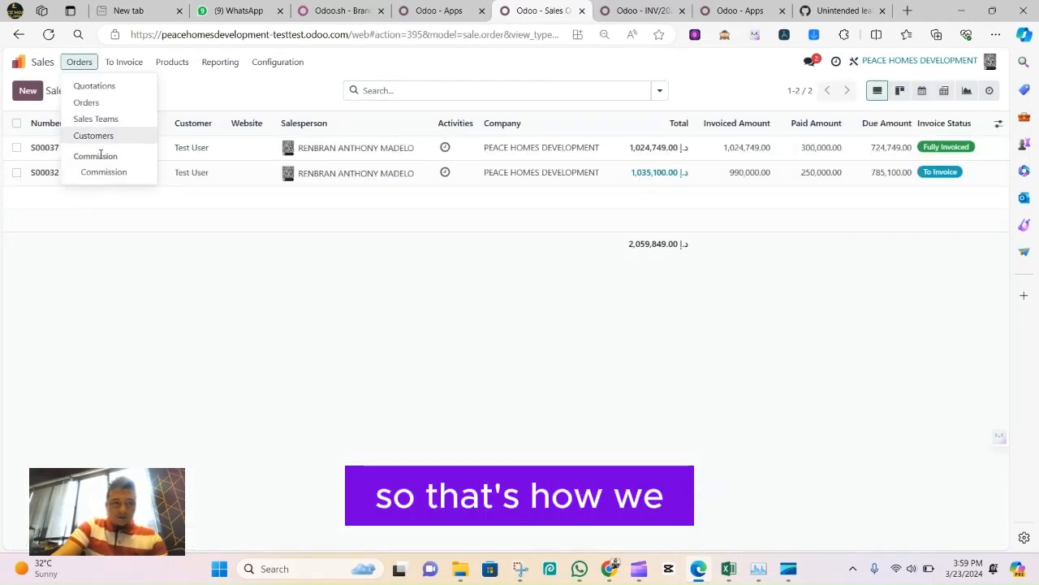
View the sales Commission report and return to the sales orders list
left_click(103, 171)
left_click(93, 63)
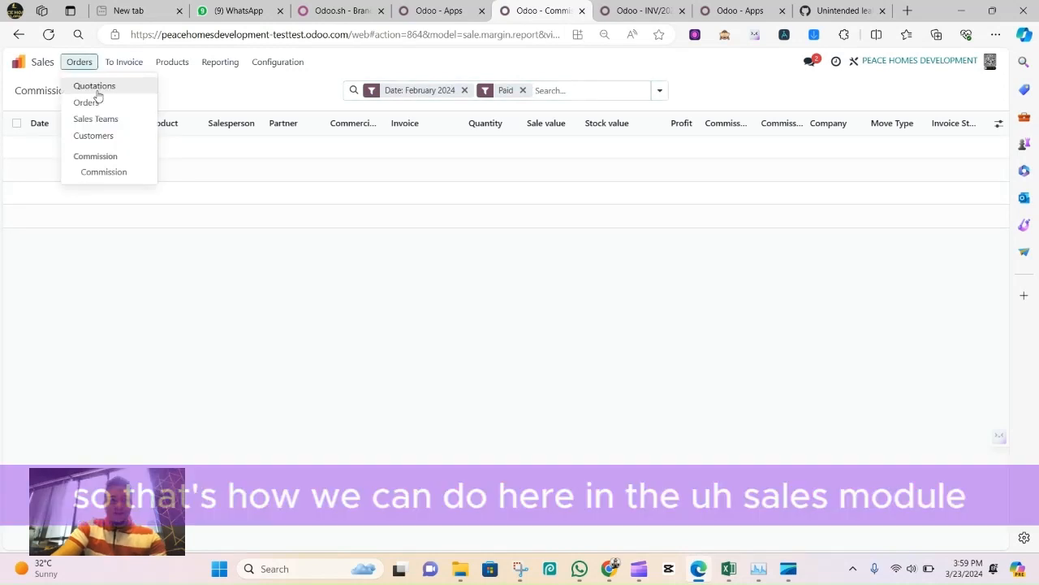
left_click(88, 102)
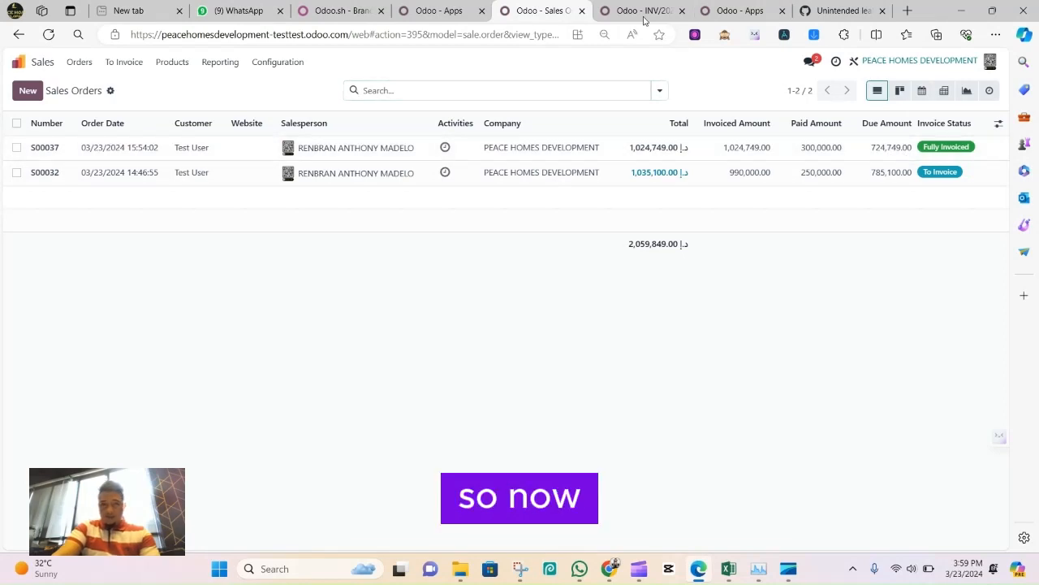
Switch back to Accounting and display the customer invoices list
left_click(620, 10)
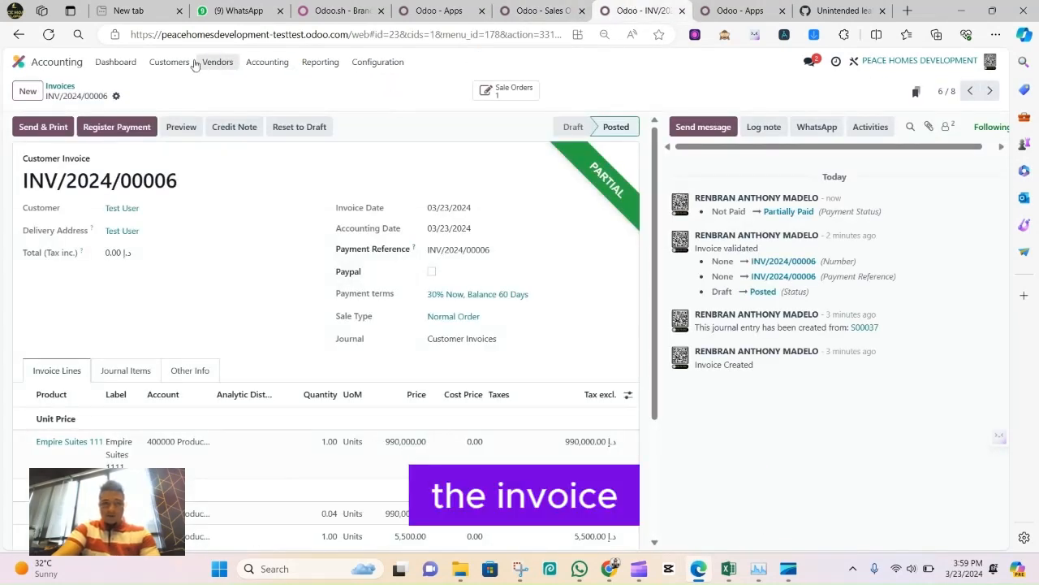
left_click(192, 63)
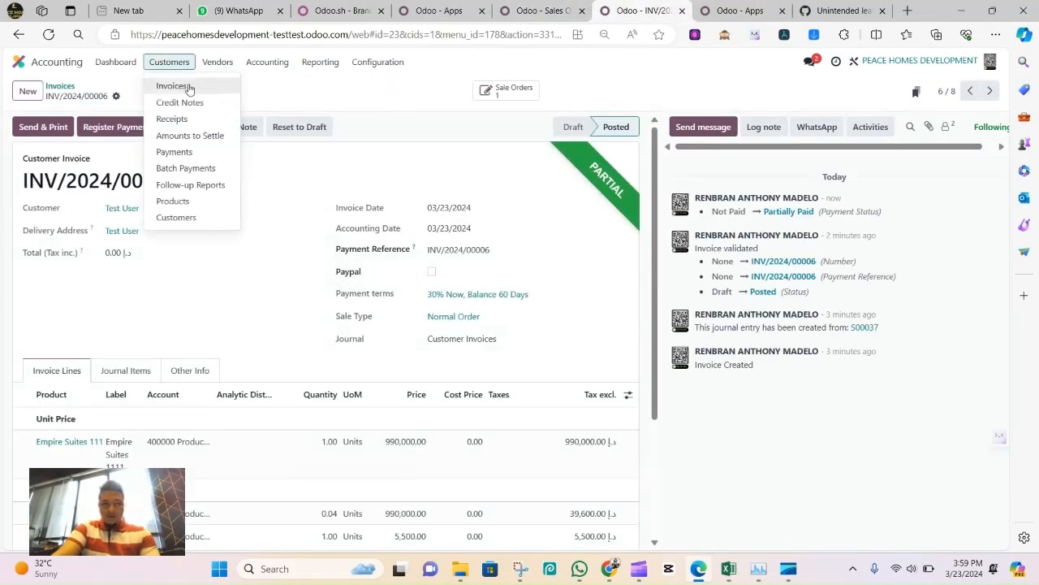
left_click(203, 88)
left_click(193, 65)
left_click(190, 88)
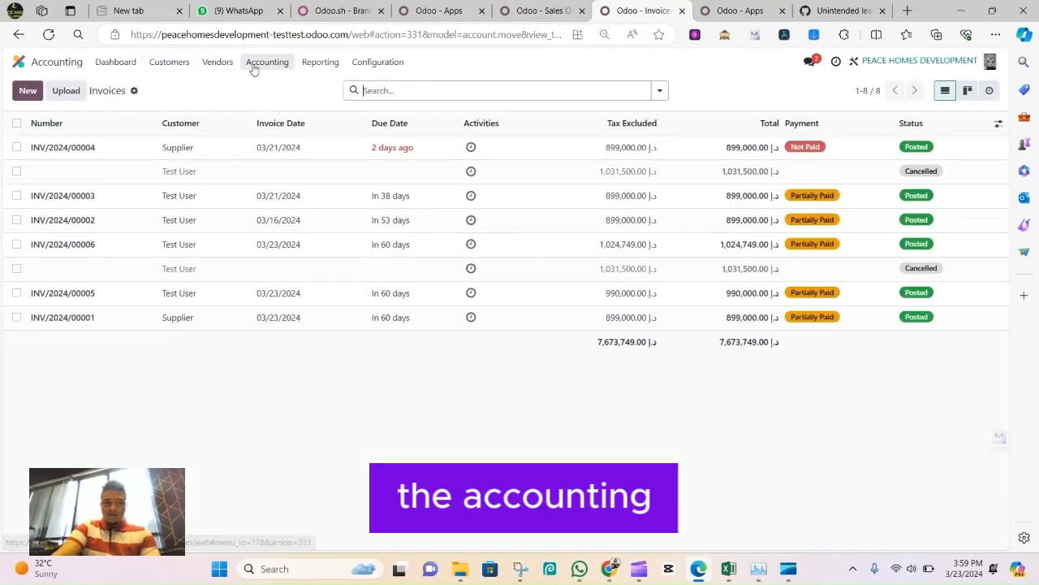
left_click(269, 62)
left_click(320, 63)
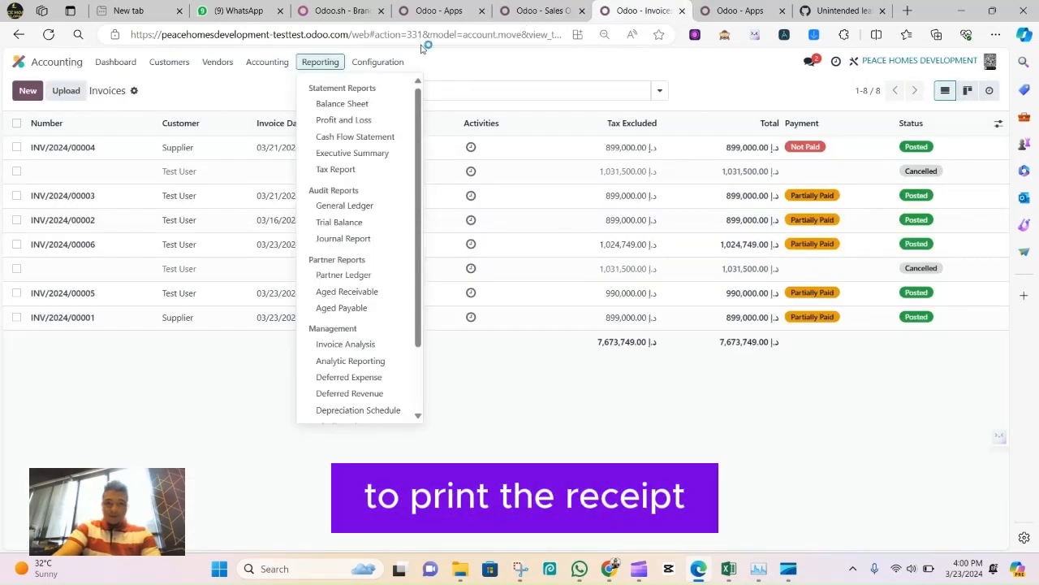
left_click(267, 62)
left_click(219, 64)
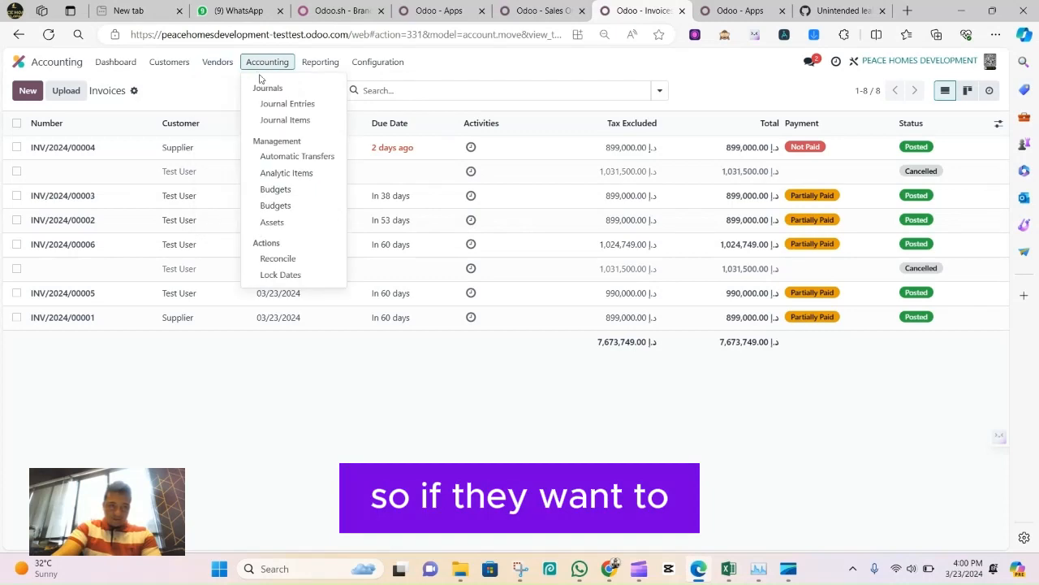
Open the 300,000.00 customer payment dated 03/23/2024 and generate its payment receipt, opening the PDF for viewing
left_click(169, 62)
left_click(190, 116)
left_click(190, 149)
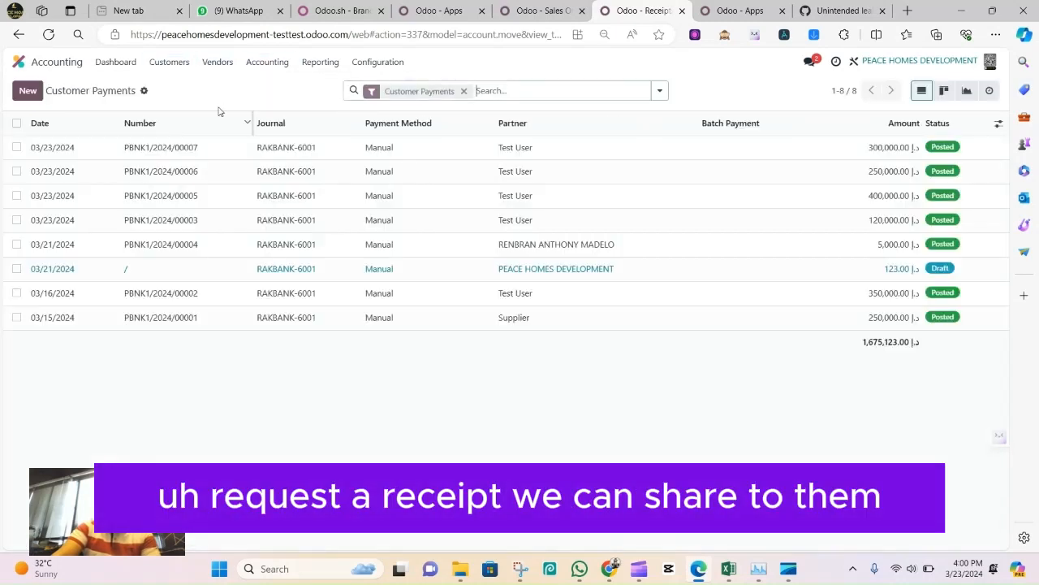
left_click(134, 148)
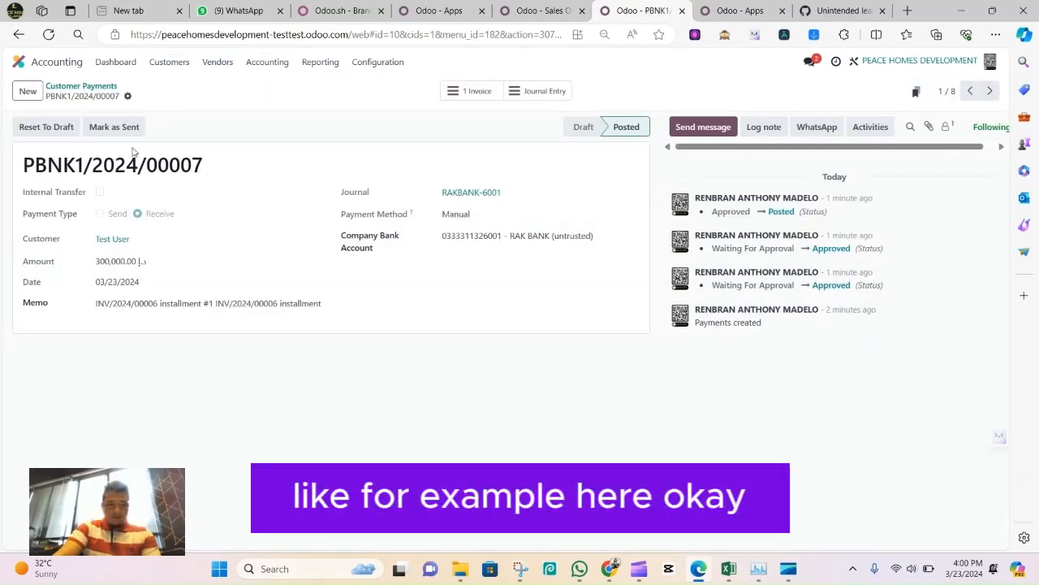
left_click(127, 96)
left_click(147, 116)
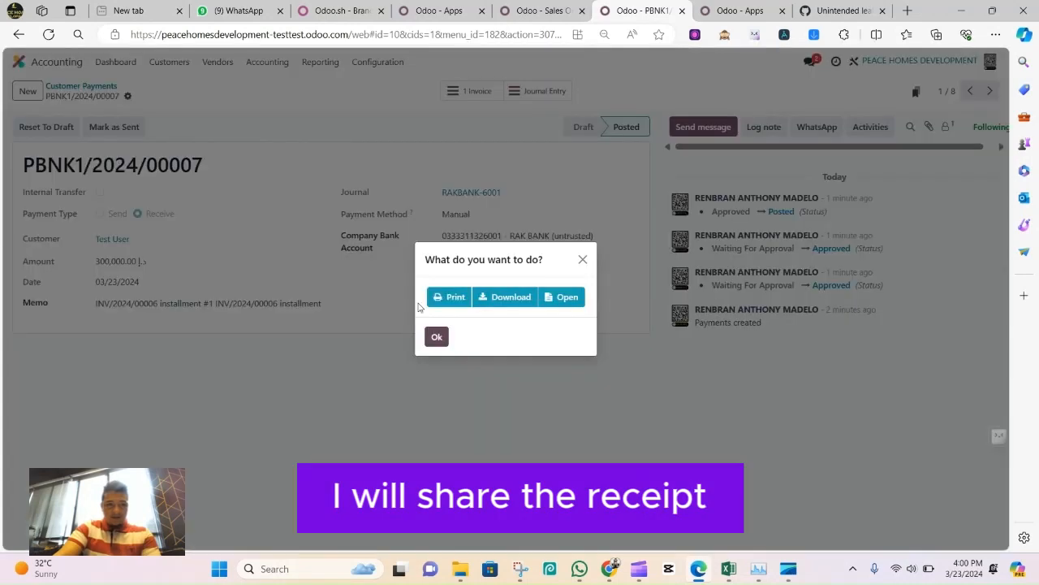
left_click(538, 308)
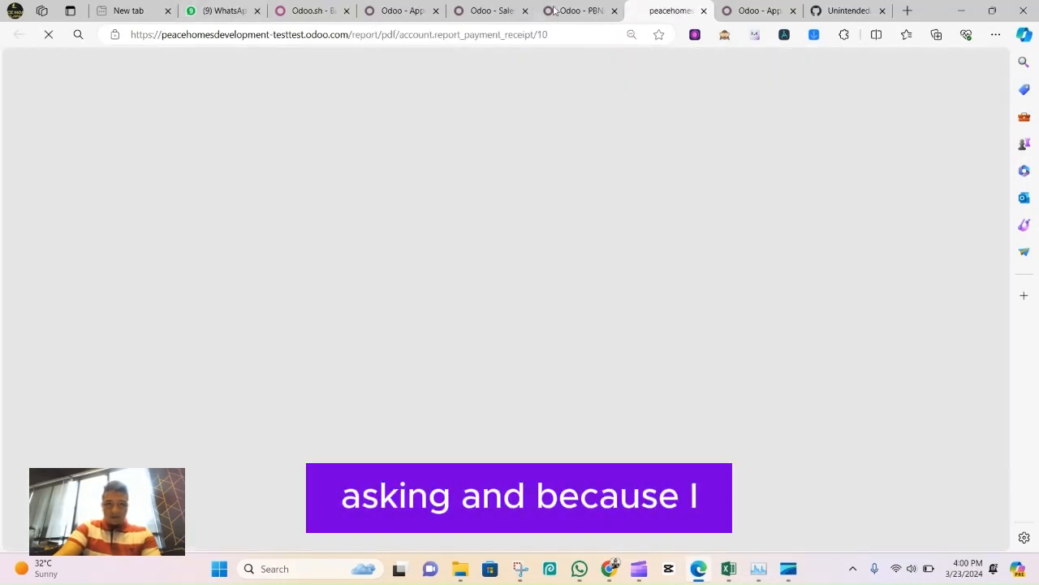
Read through the payment receipt PDF and close it to return to the payment record
left_click(577, 11)
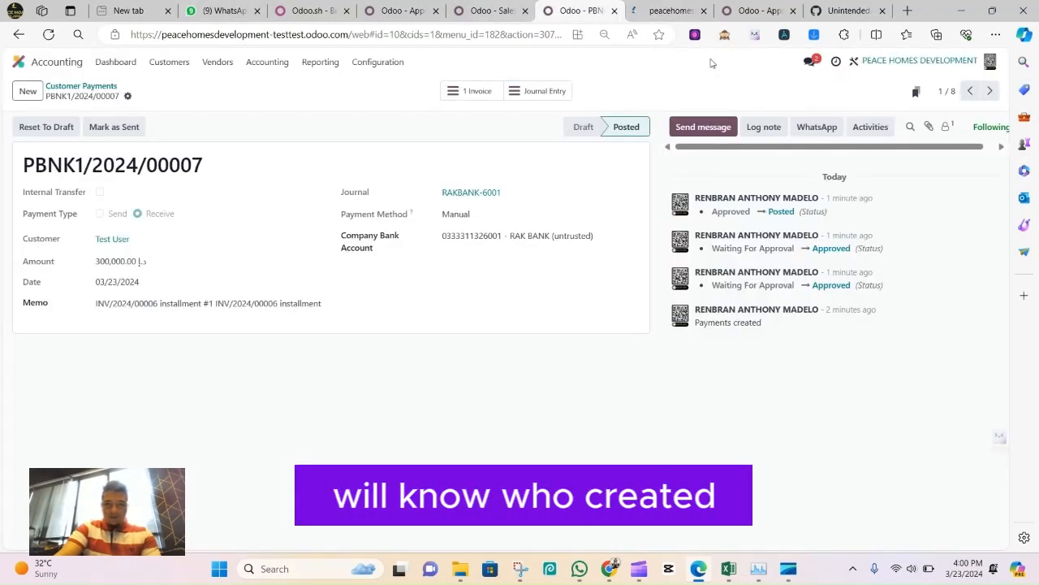
left_click(654, 11)
scroll(510, 350, "down", 1)
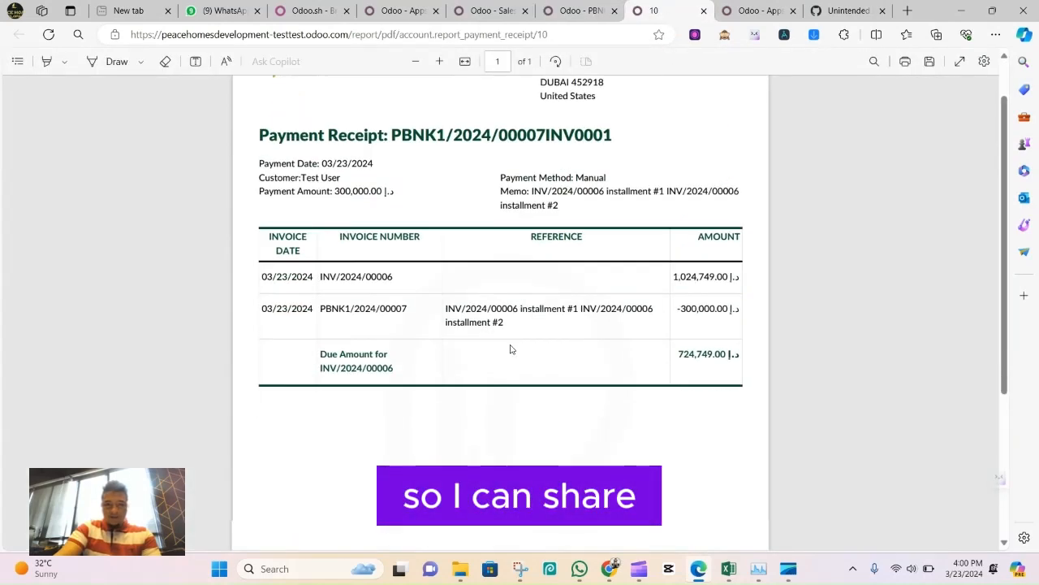
scroll(468, 248, "up", 1)
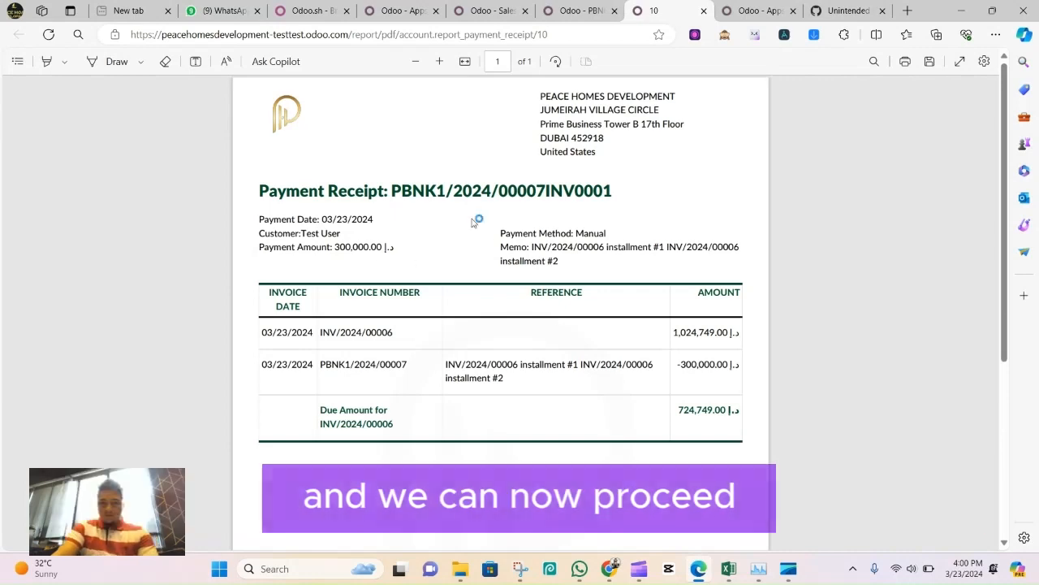
key("ctrl+w")
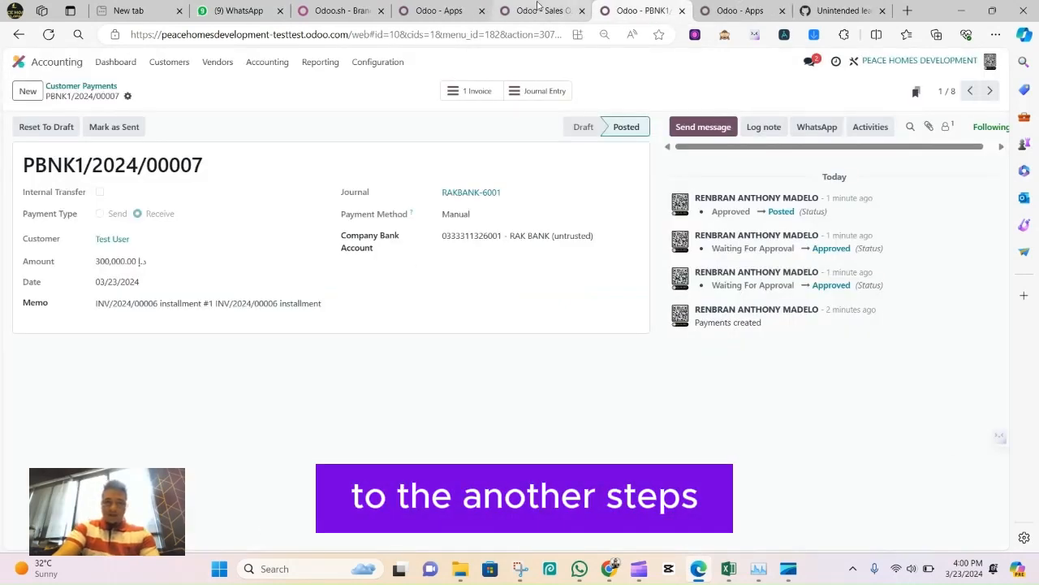